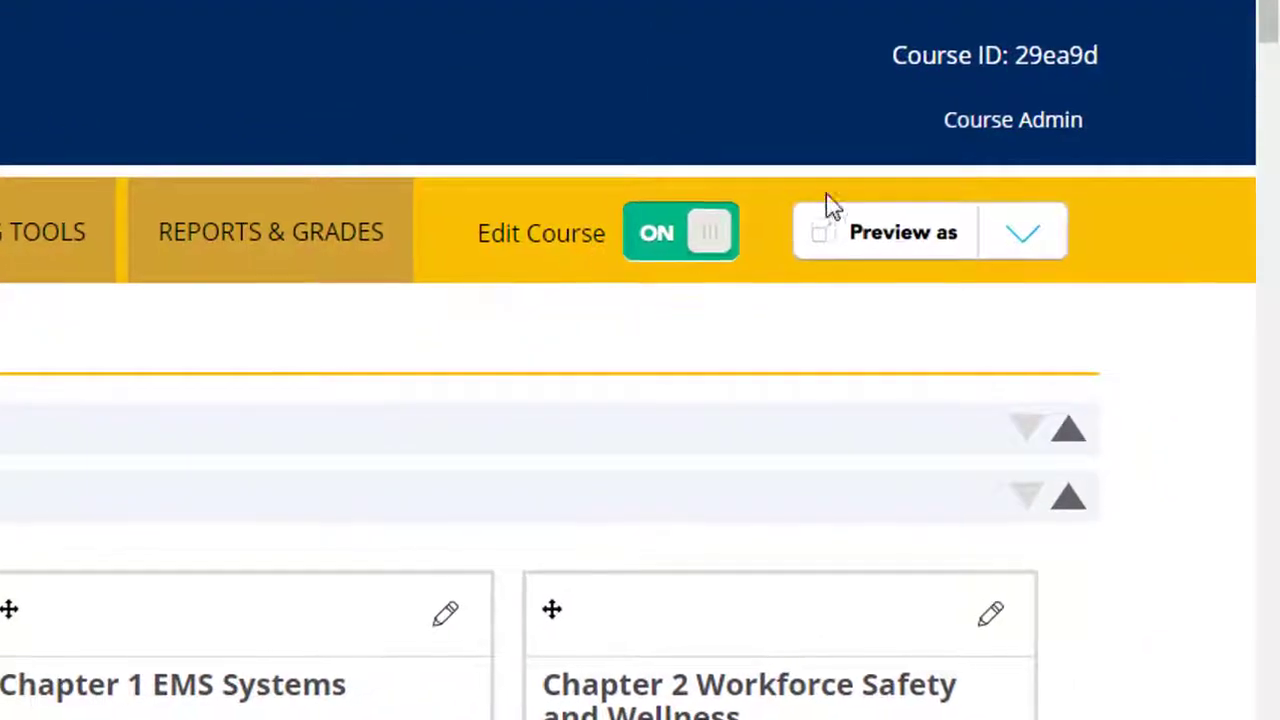
- Open the Grader Report from the Fall semester 2017 course's reports and grades, and turn on grade editing
left_click(1080, 238)
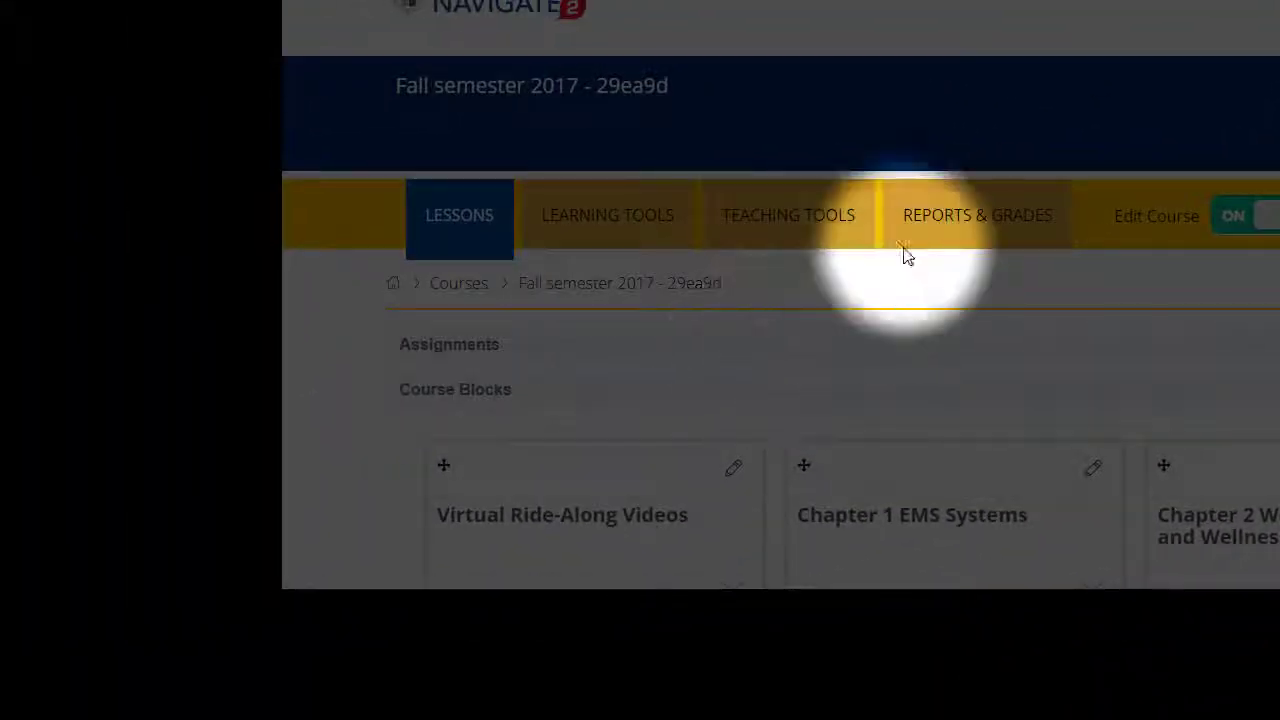
left_click(957, 219)
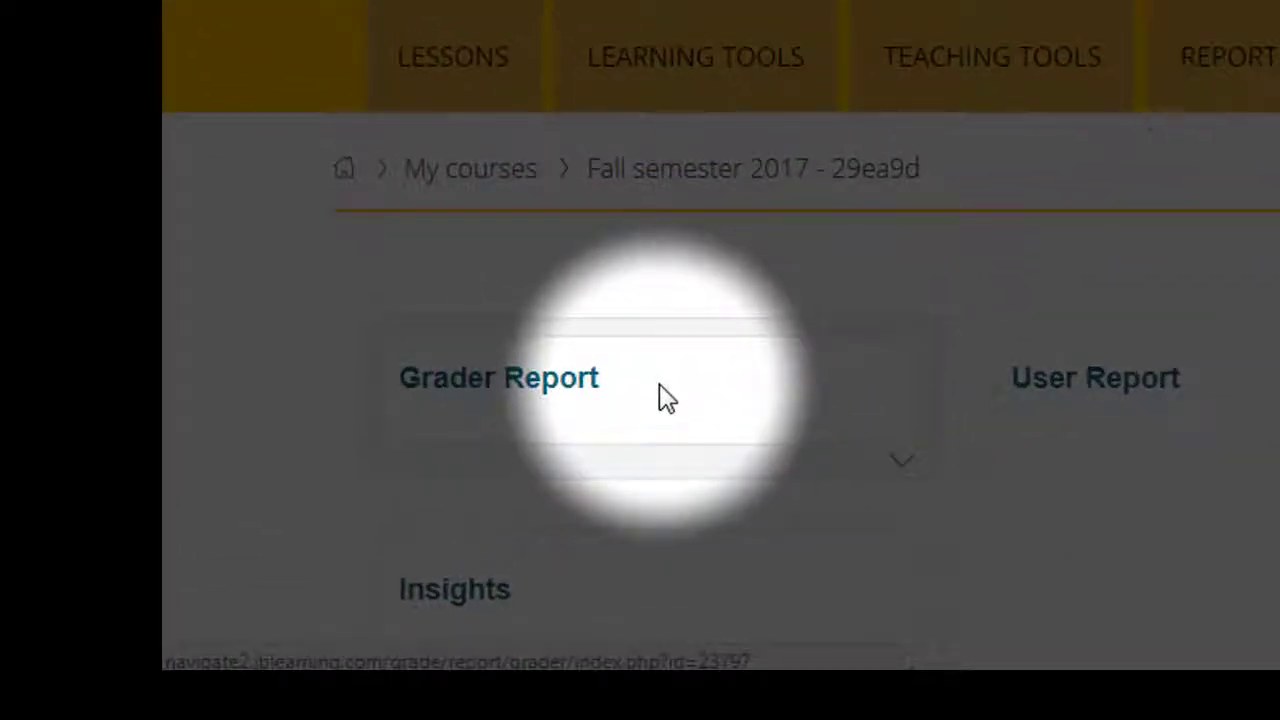
left_click(599, 418)
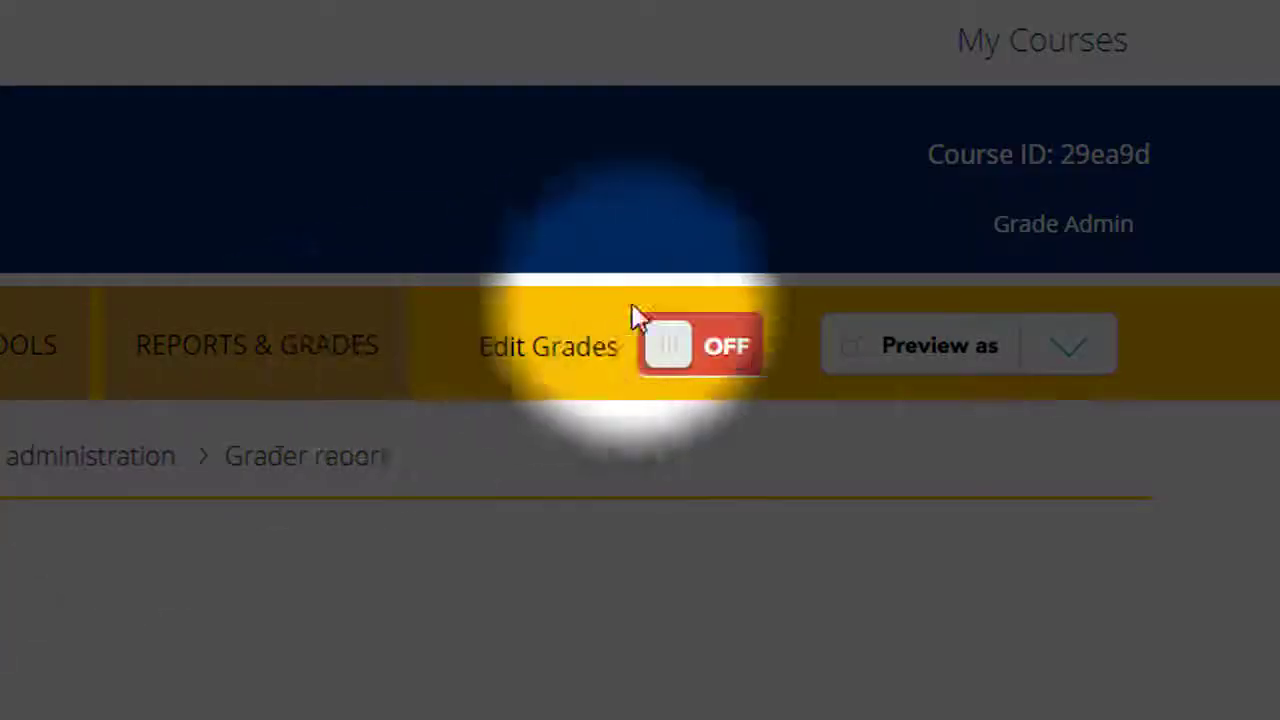
left_click(727, 370)
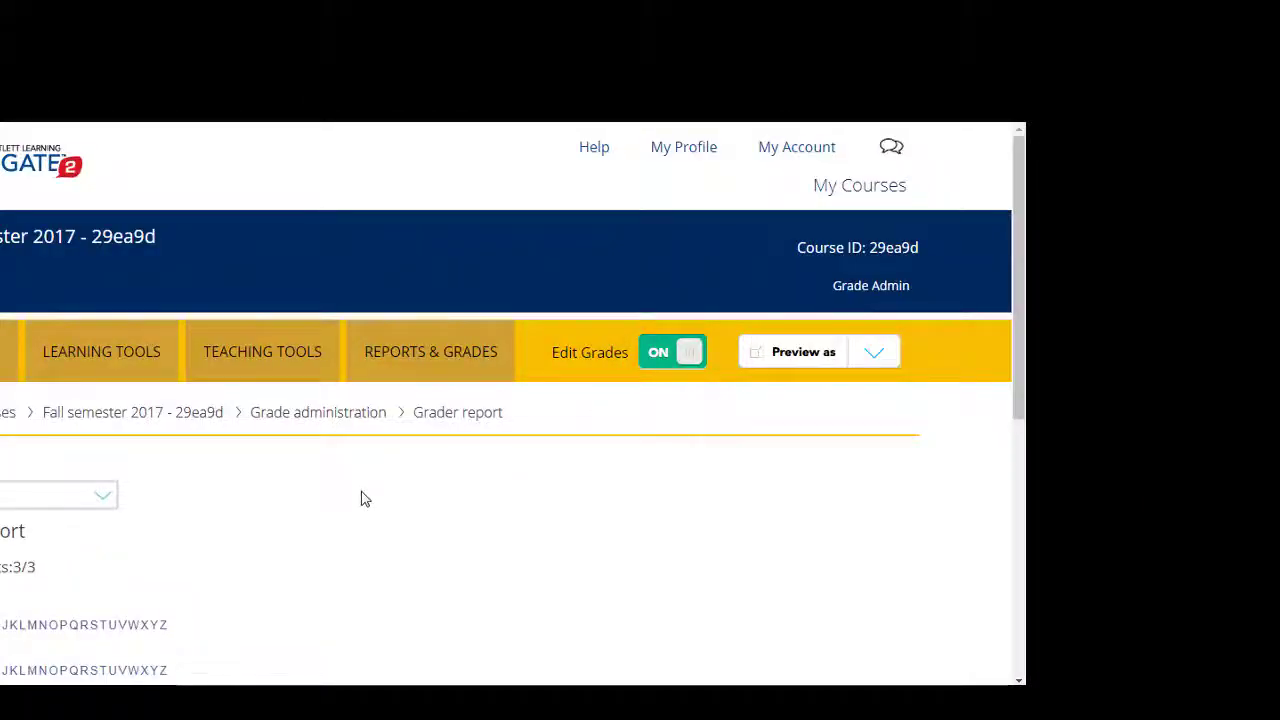
- Open the Grader report preferences under My preferences
scroll(365, 499, "down", 5)
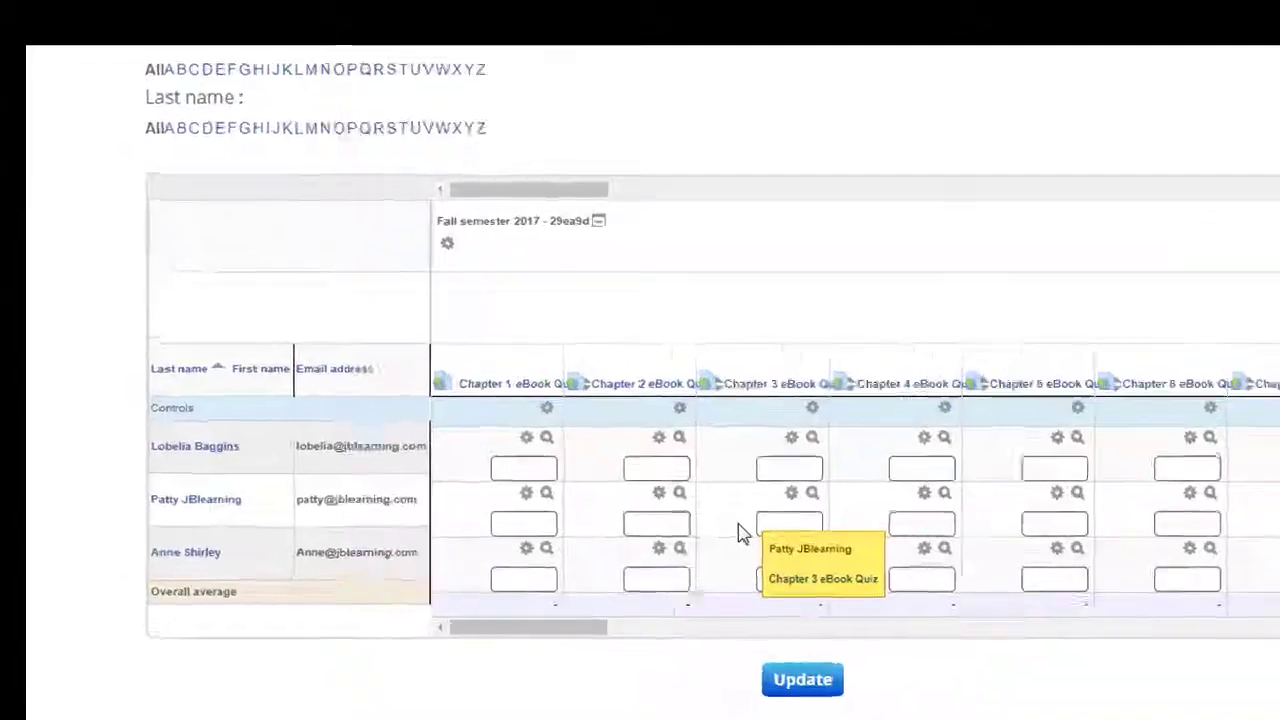
scroll(586, 452, "up", 5)
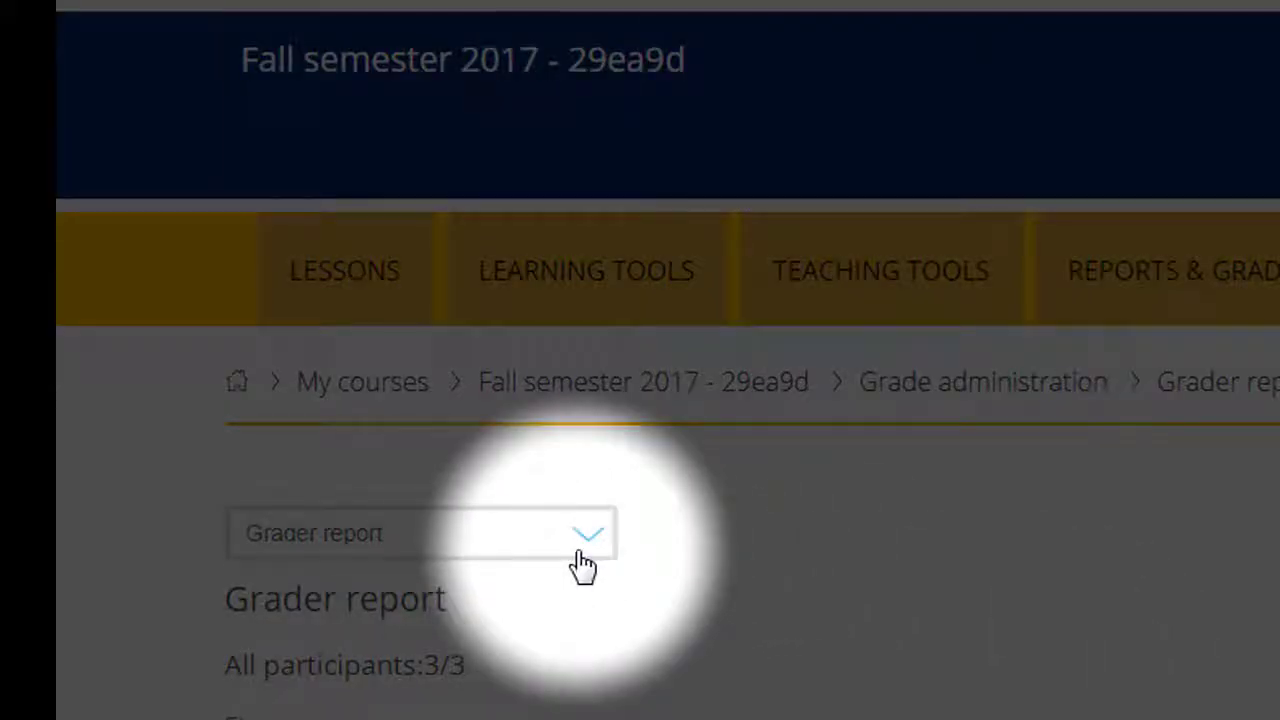
left_click(580, 553)
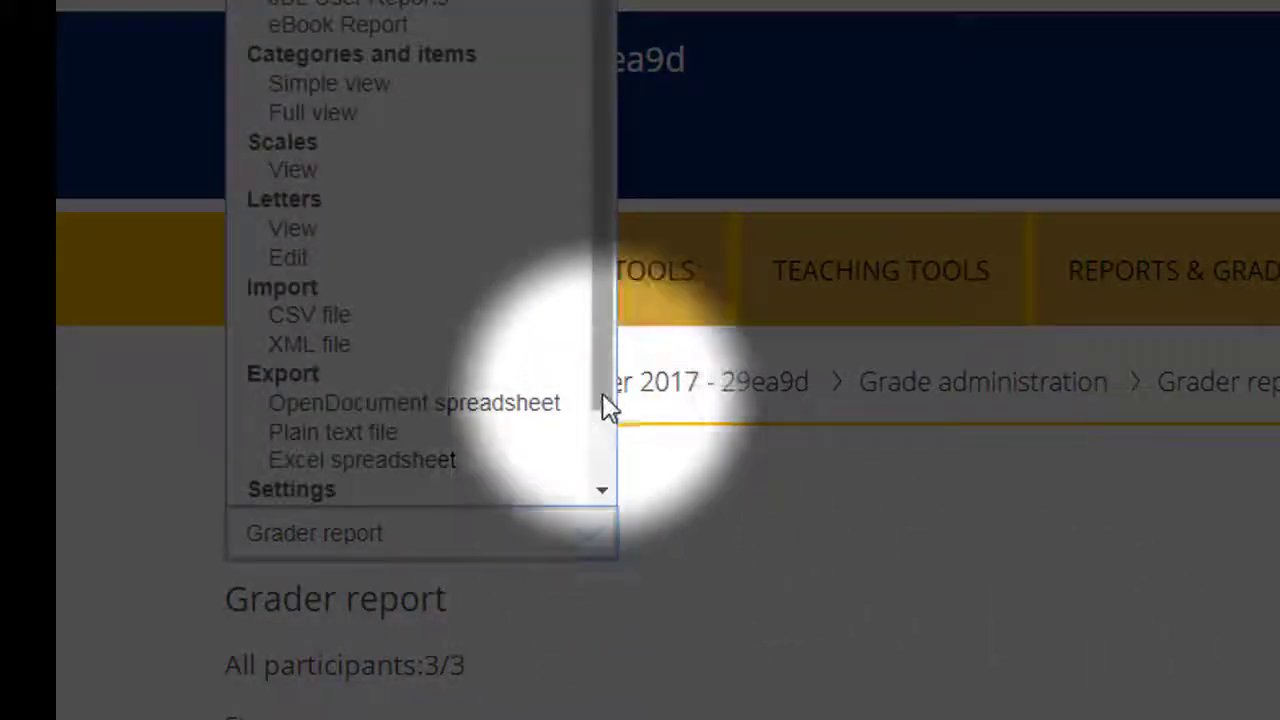
left_click_drag(608, 415, 597, 514)
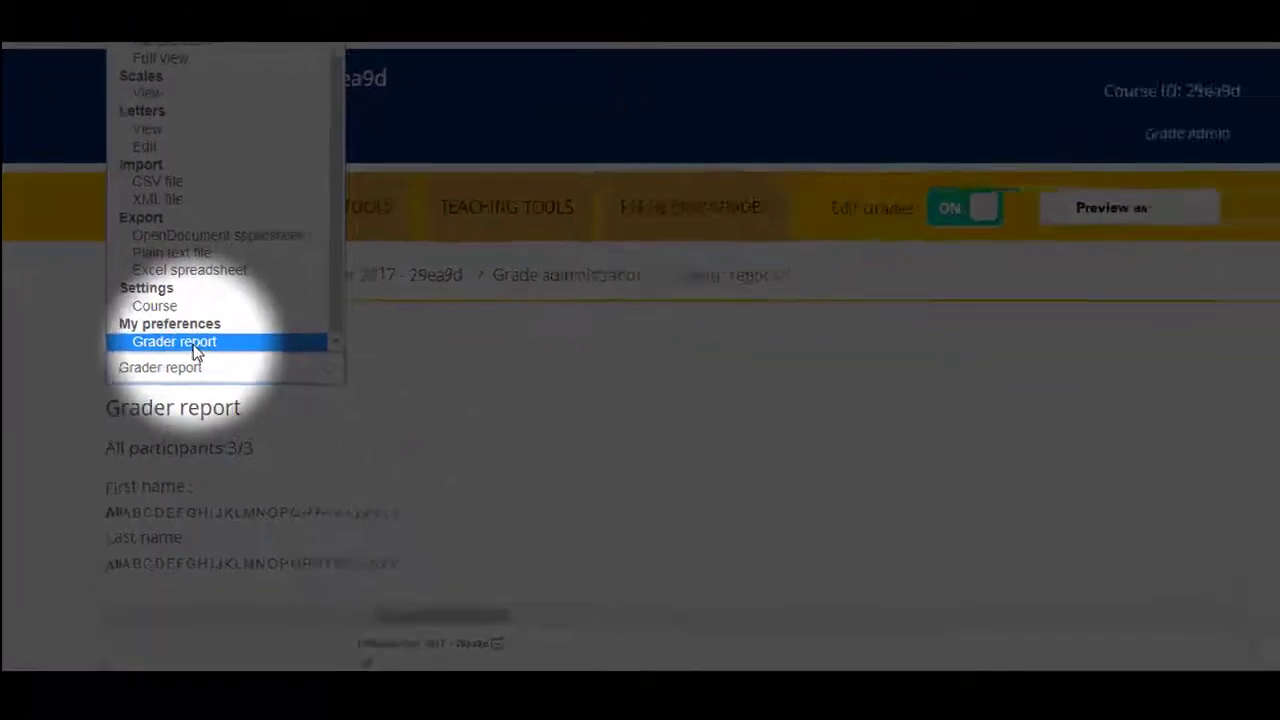
left_click(192, 343)
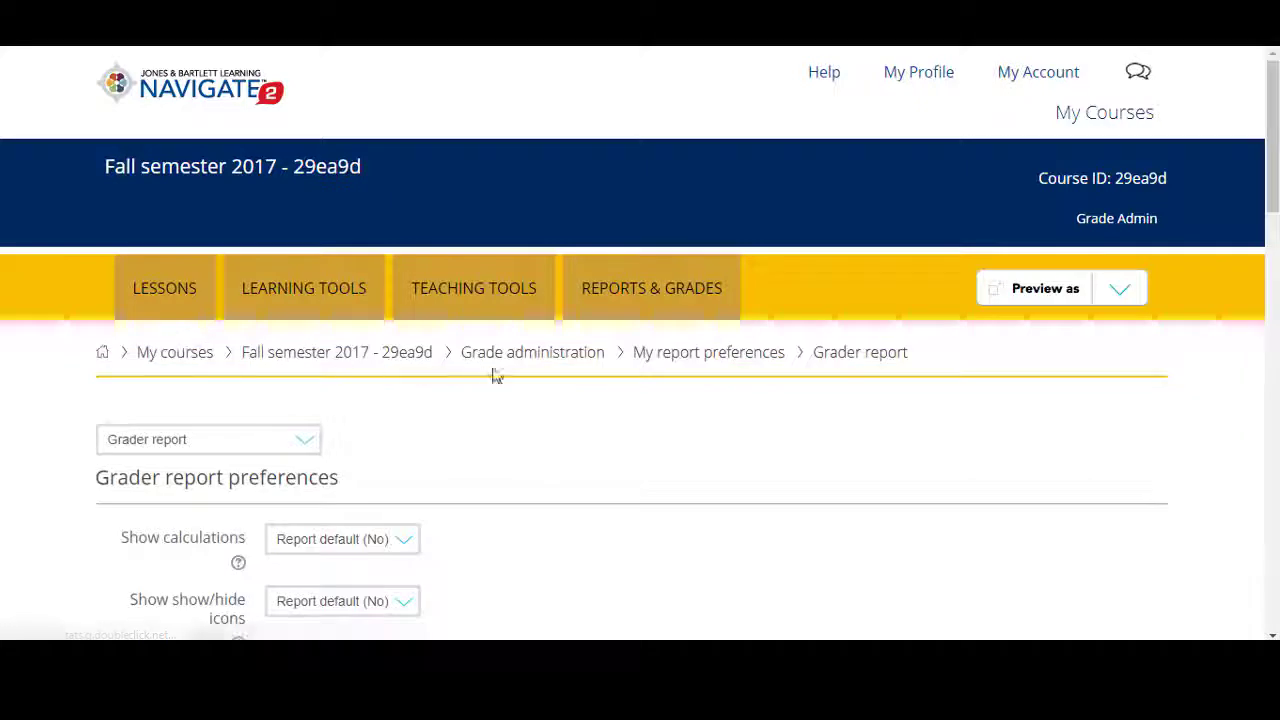
- Set Show quick feedback to Yes in the Grader report preferences and save the changes
scroll(587, 390, "down", 2)
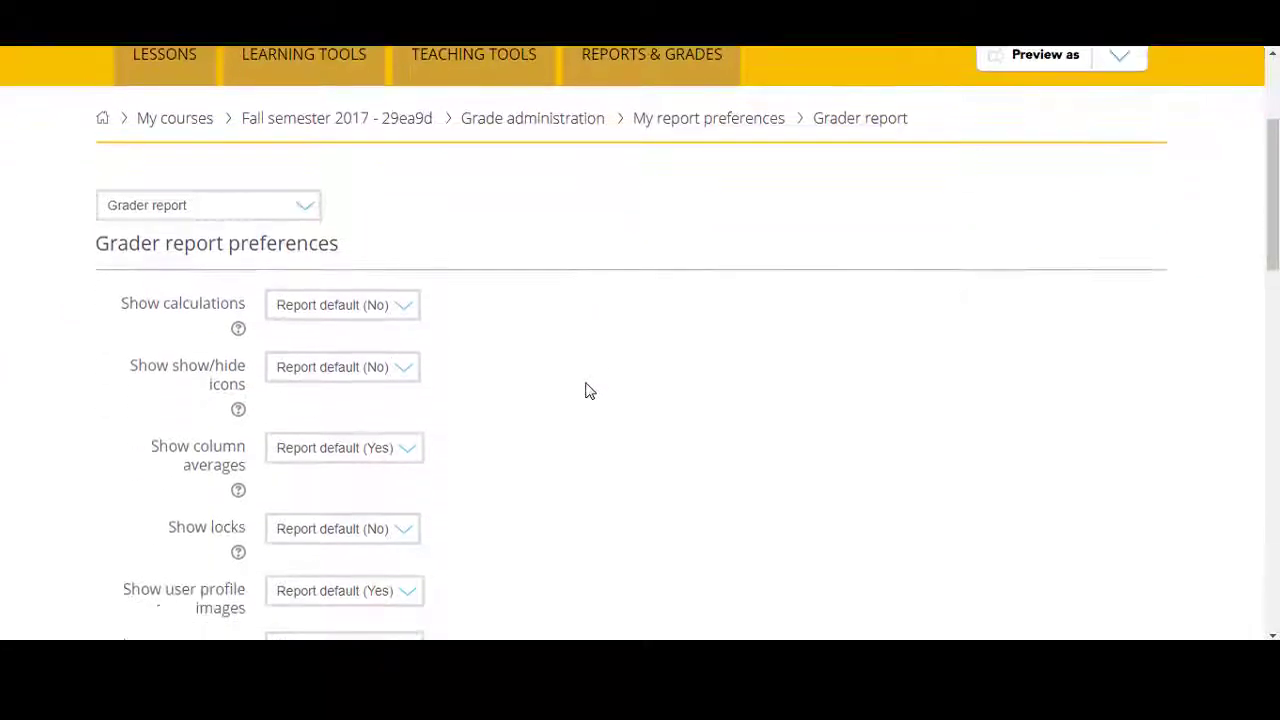
scroll(589, 390, "down", 1)
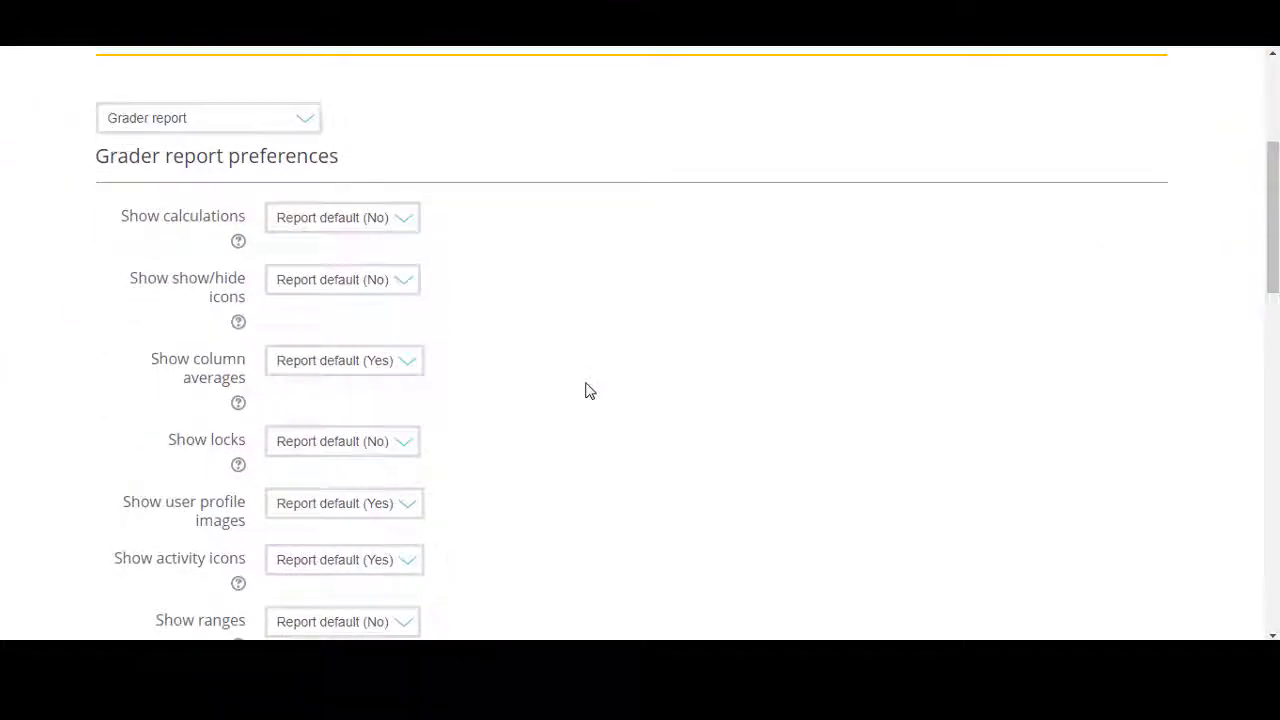
scroll(589, 390, "down", 4)
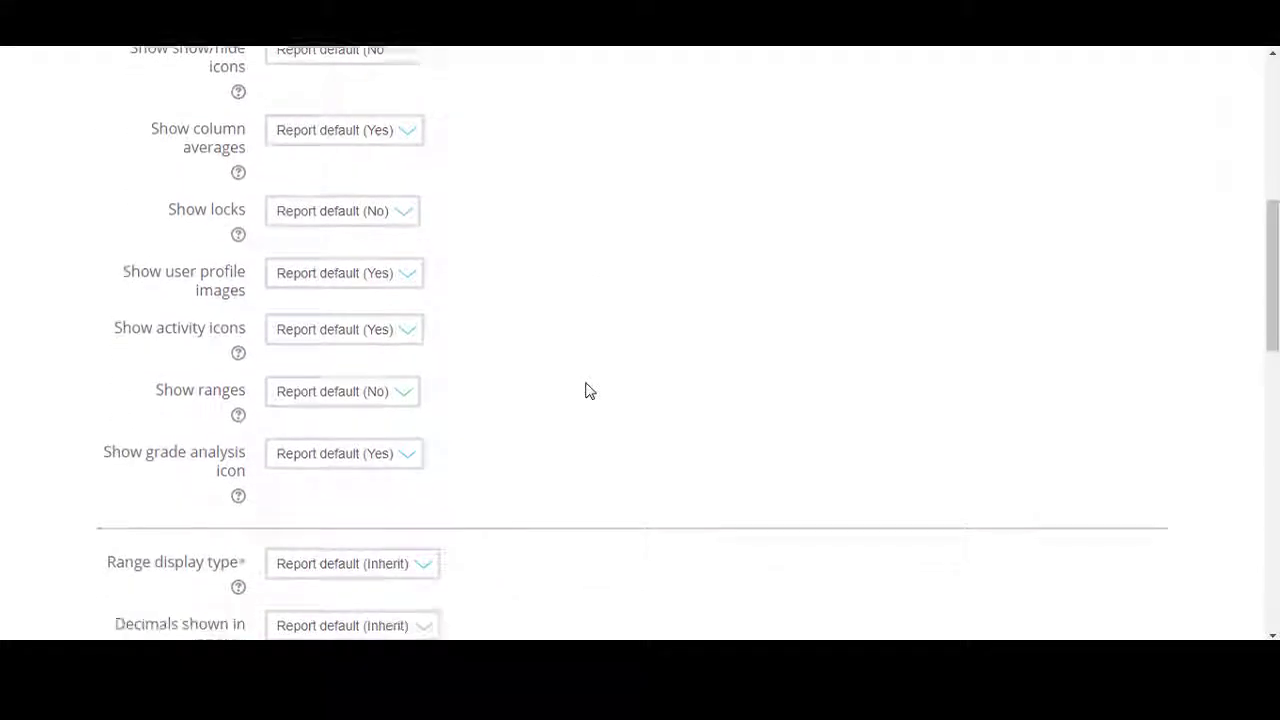
scroll(589, 391, "down", 4)
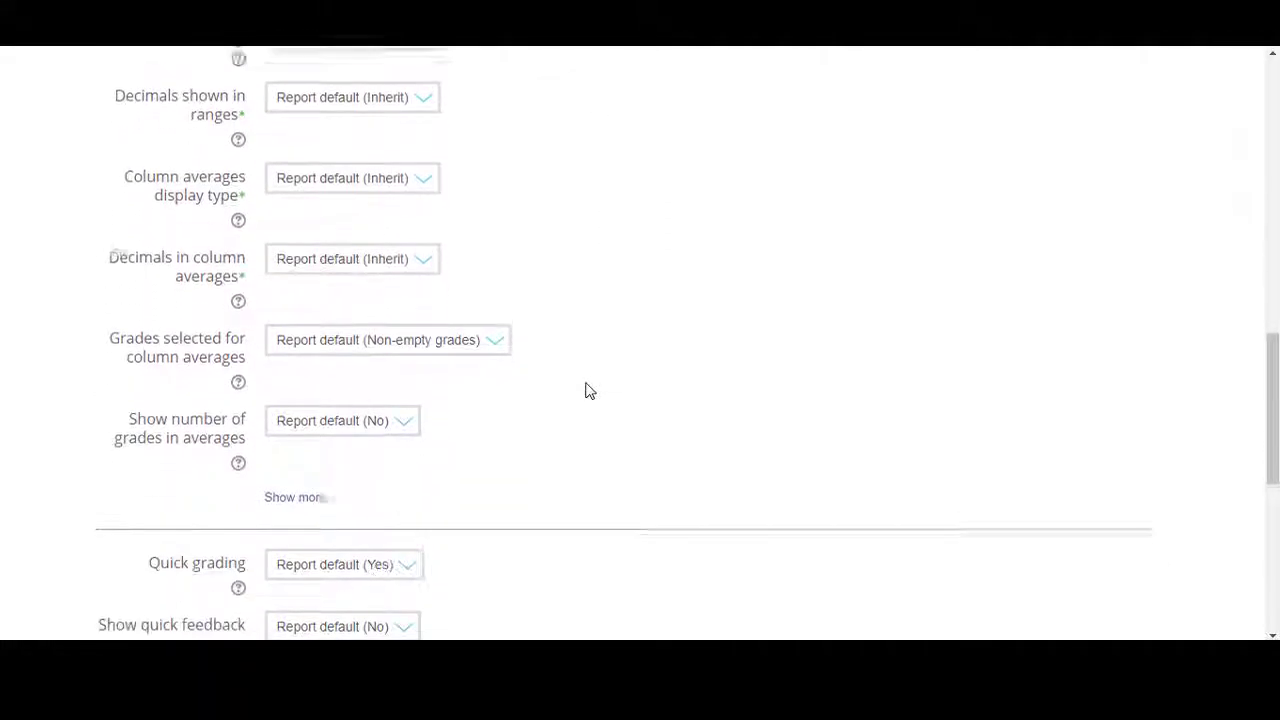
scroll(589, 391, "down", 1)
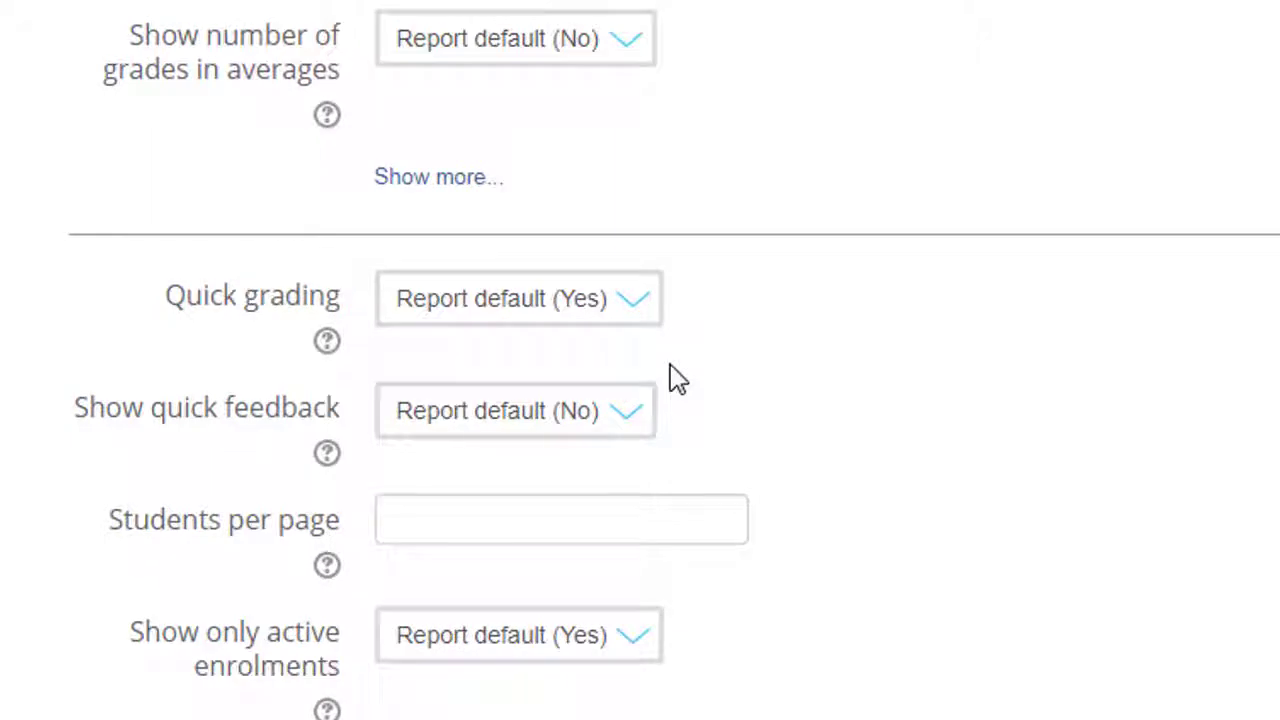
left_click(633, 421)
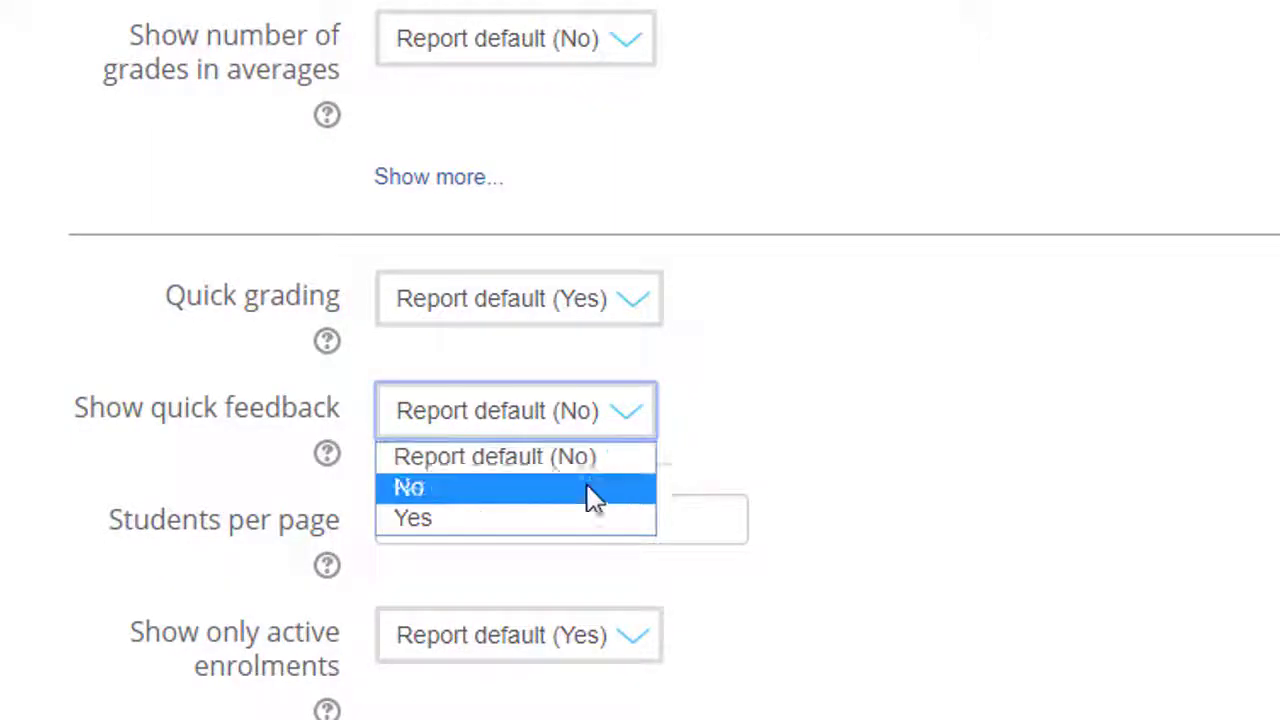
left_click(590, 518)
scroll(829, 457, "down", 6)
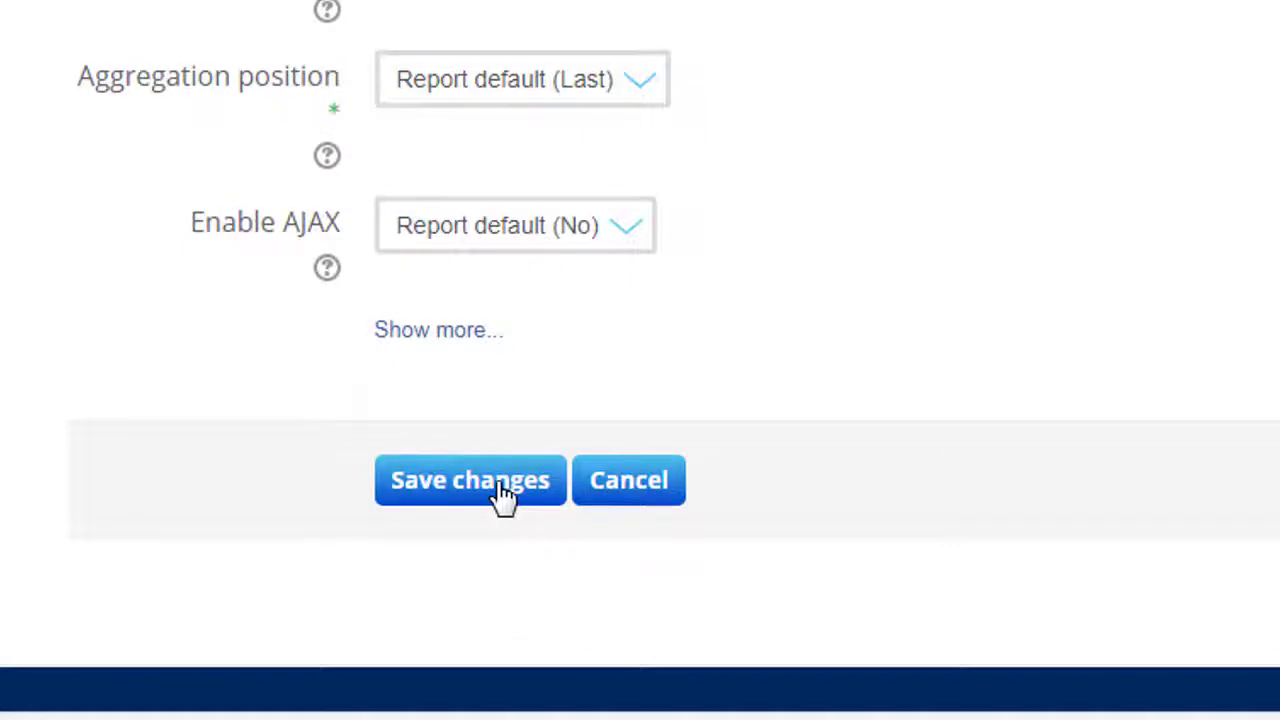
left_click(503, 492)
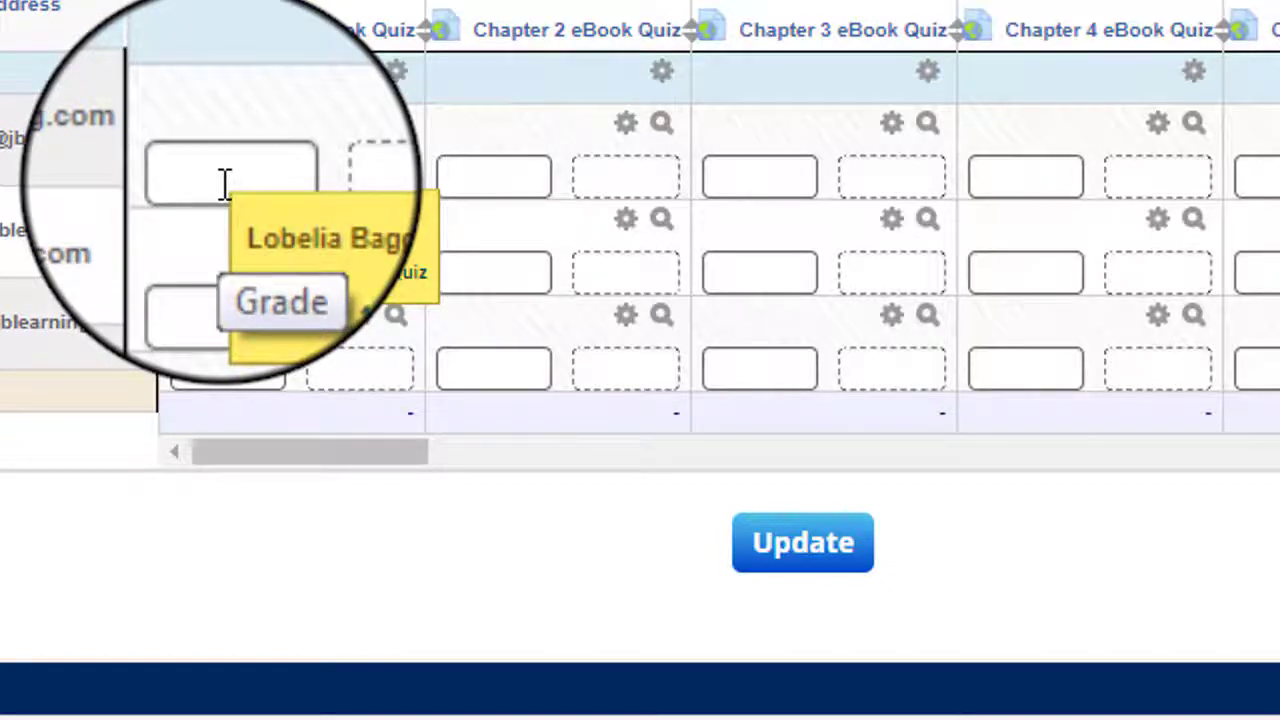
- Enter grade 80 and the feedback "Great Job!" for the first-listed student's Chapter 1 eBook Quiz, and update the report
left_click(225, 182)
type("80")
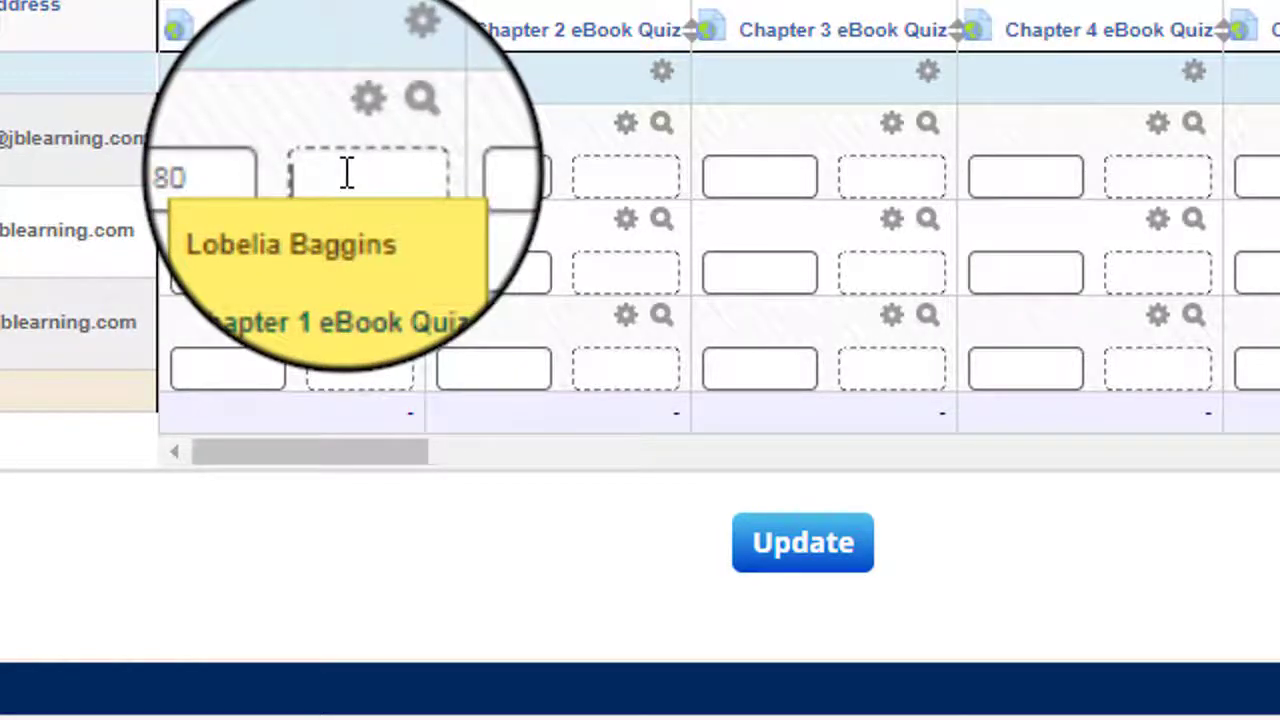
type("Great Job!")
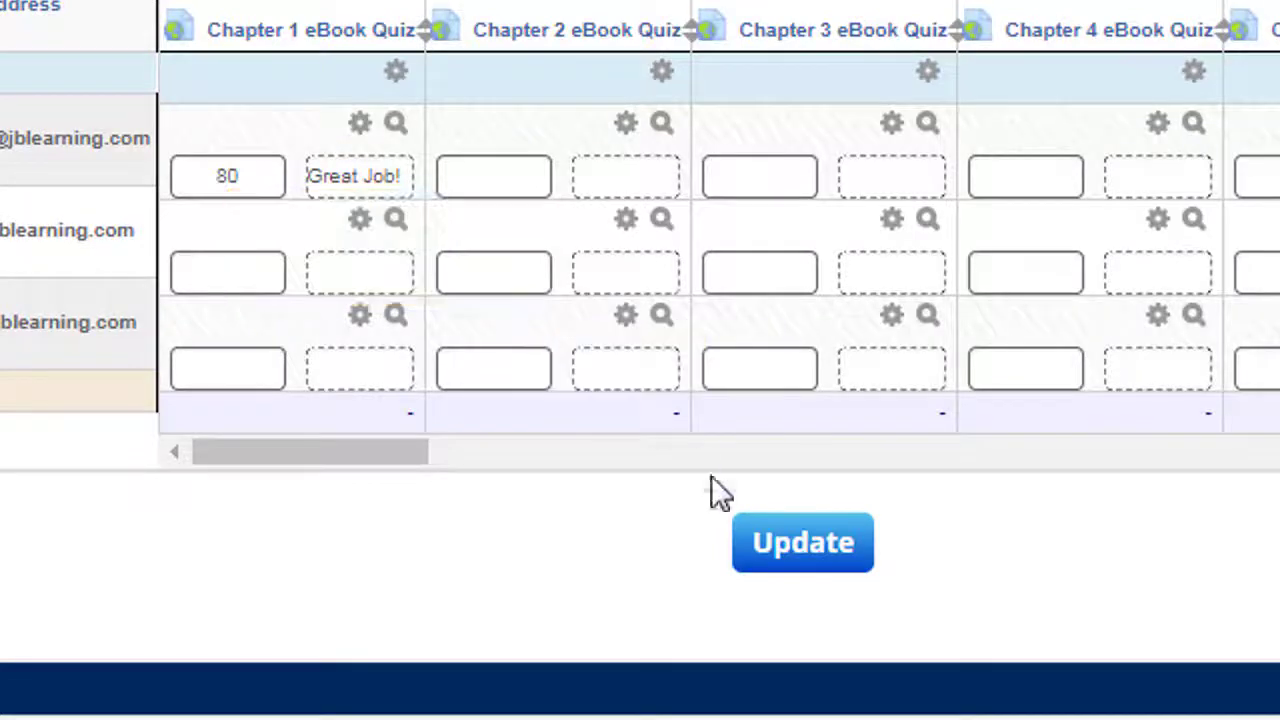
left_click(800, 555)
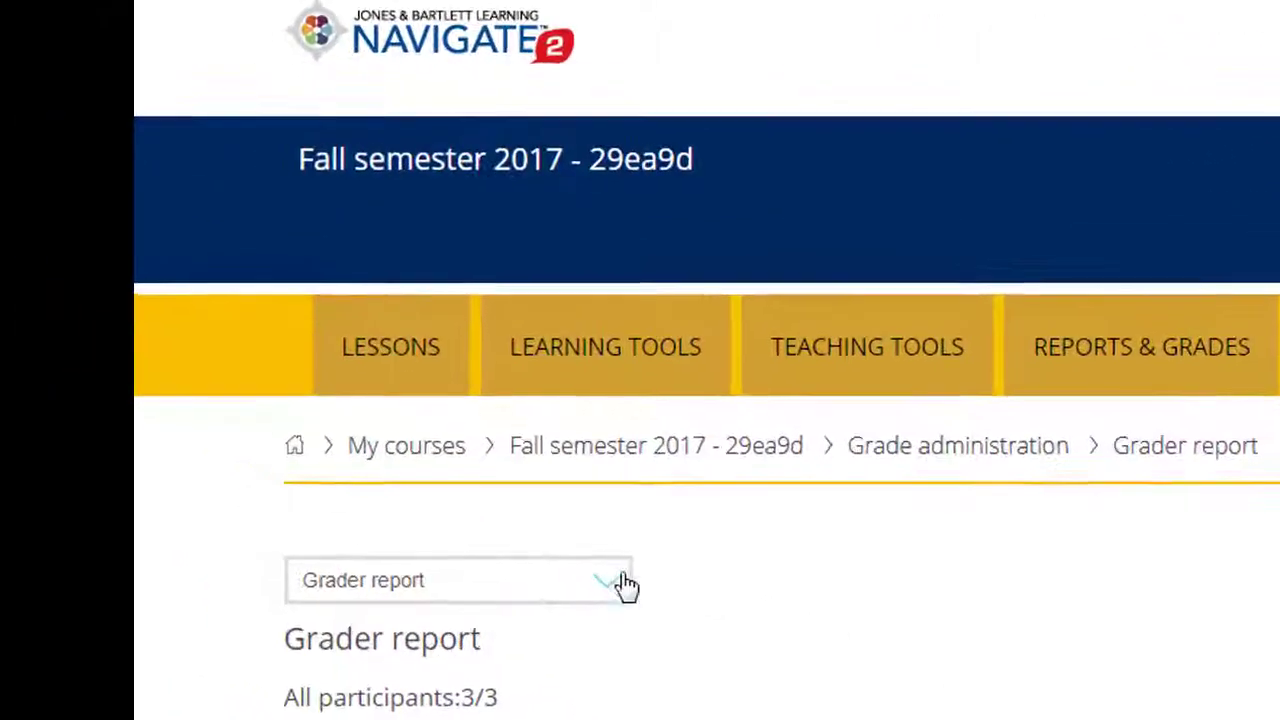
- Open the Simple view of categories and items, and add a grade category named Quiz
left_click(607, 581)
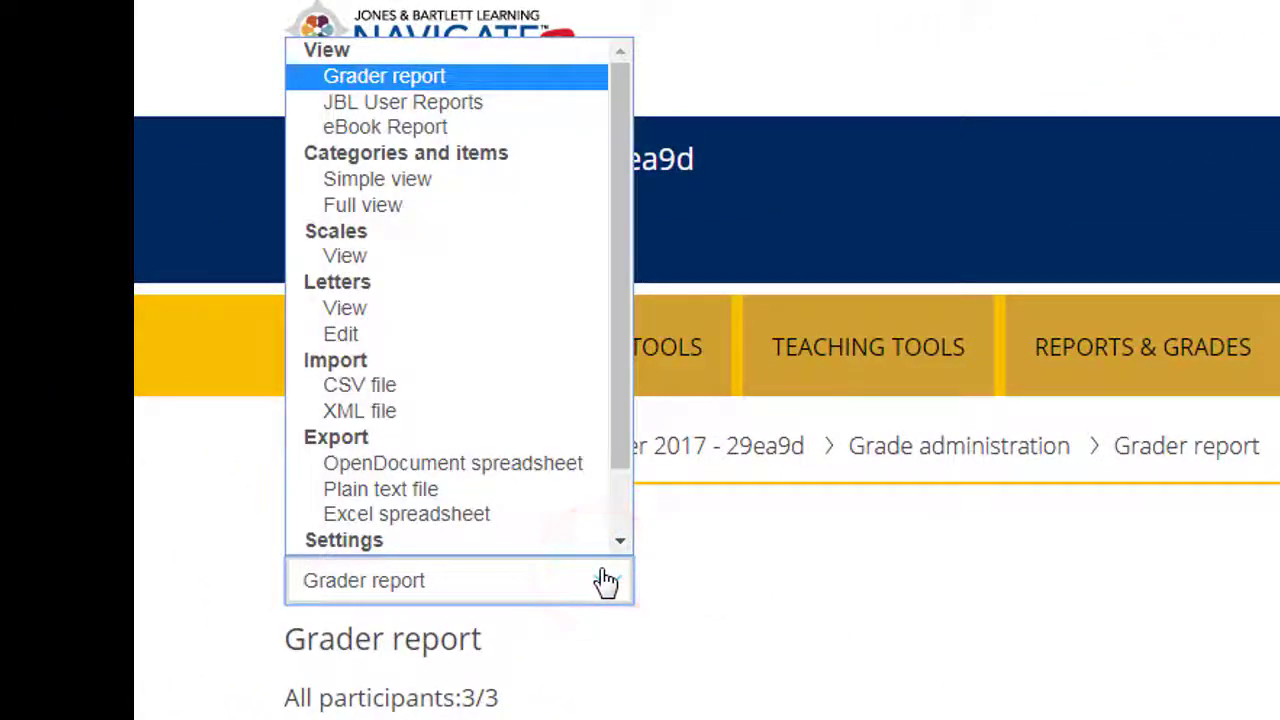
left_click(388, 179)
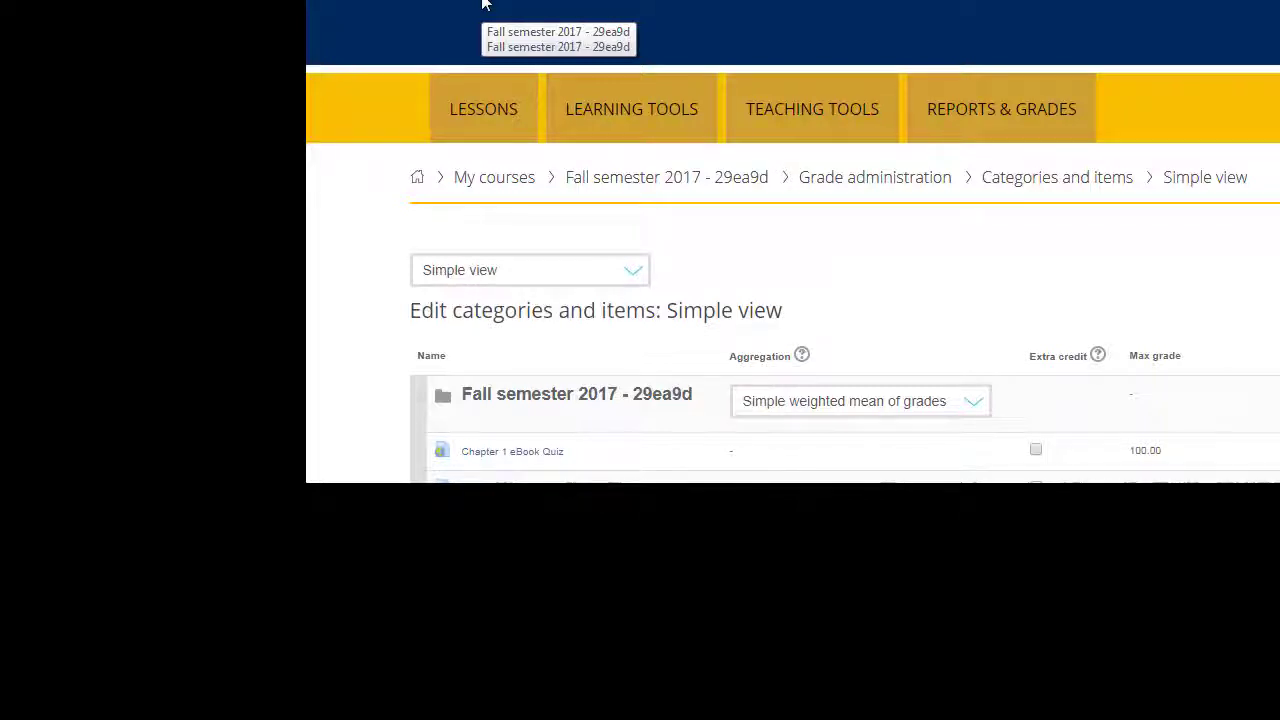
scroll(483, 8, "down", 10)
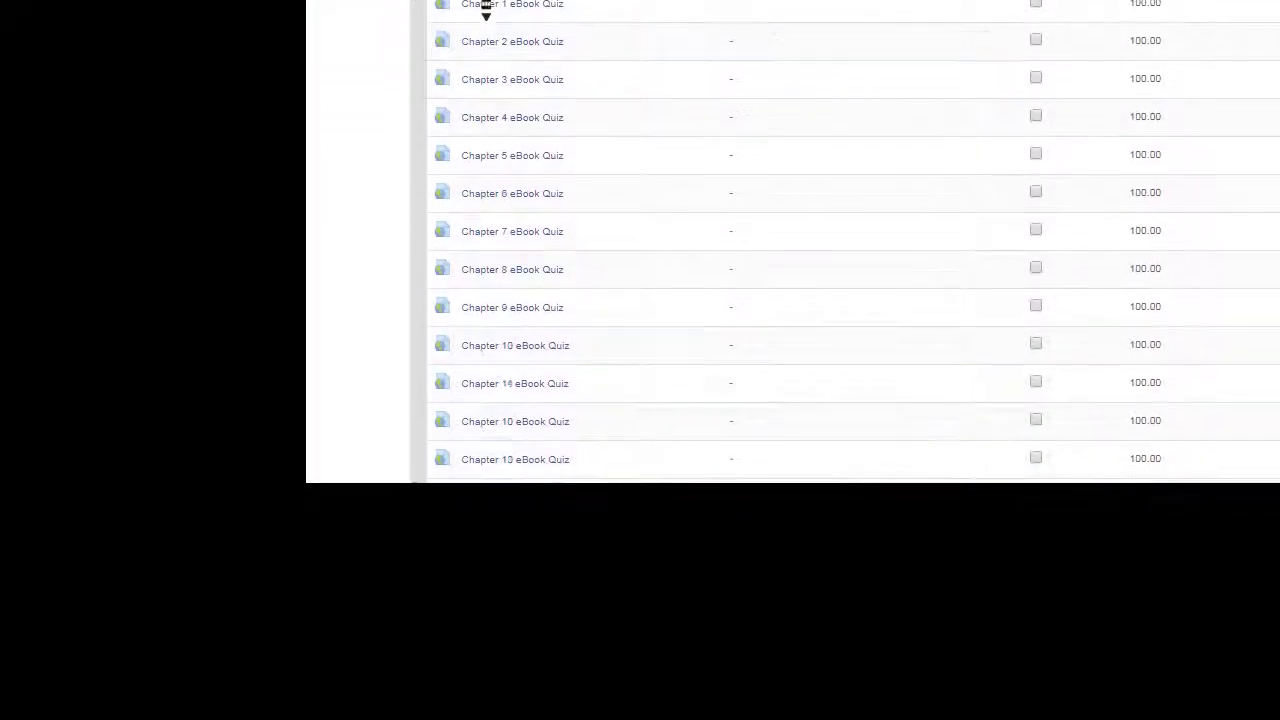
scroll(486, 8, "down", 15)
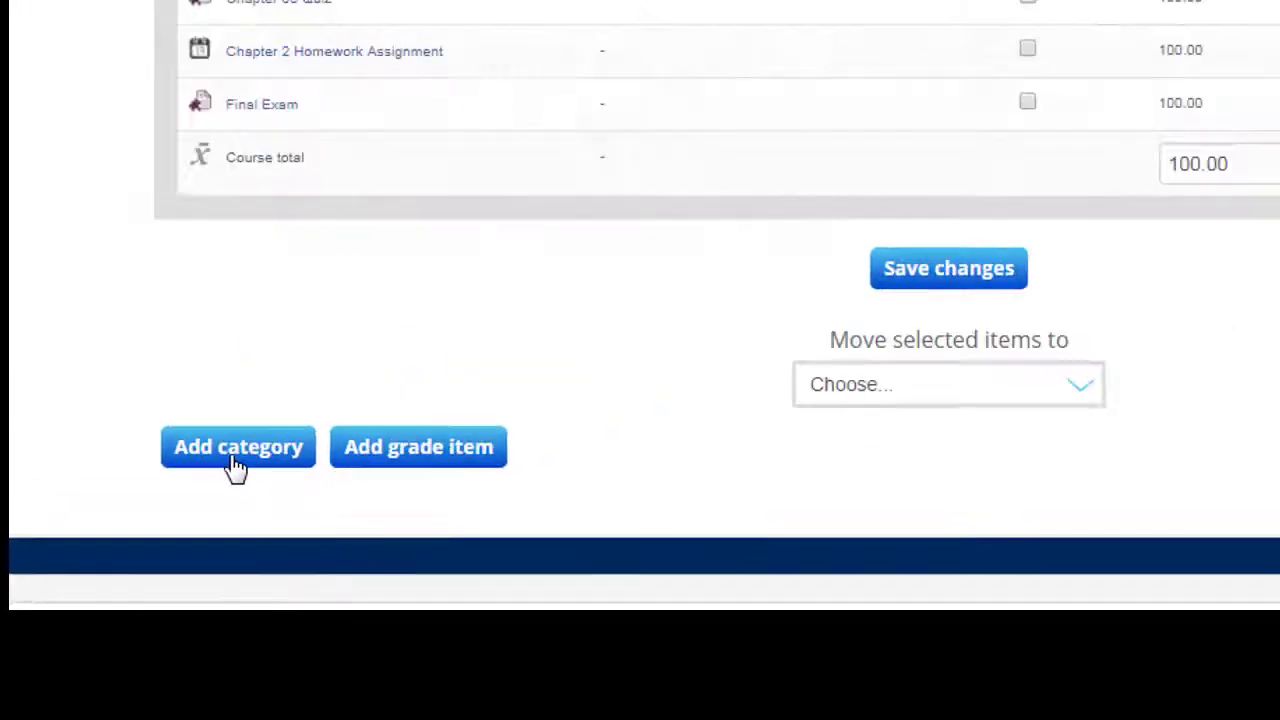
left_click(332, 398)
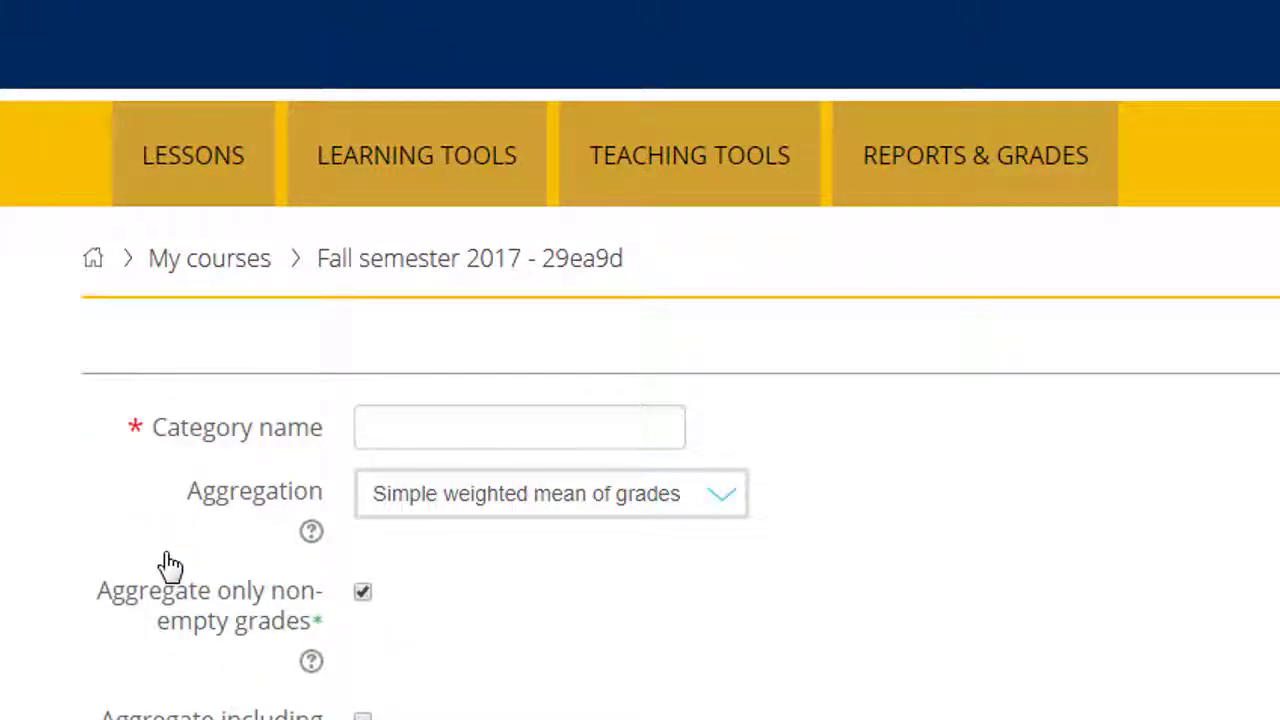
left_click(523, 428)
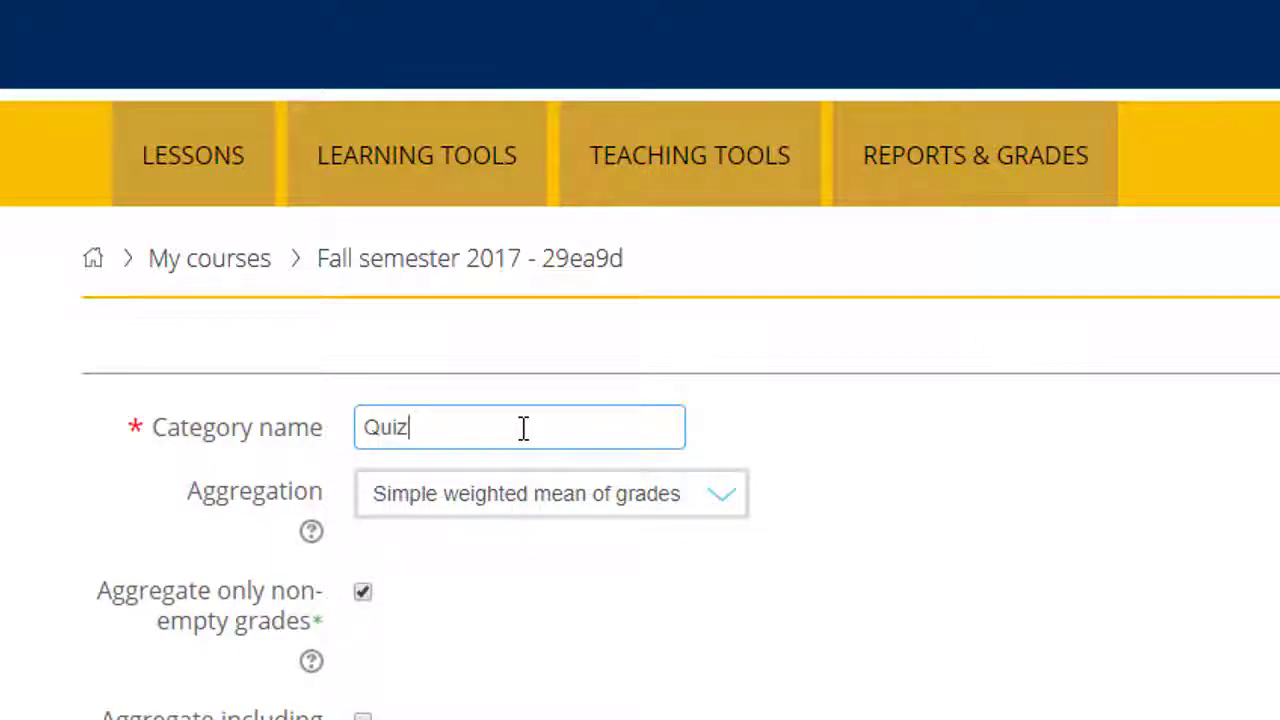
scroll(523, 428, "down", 20)
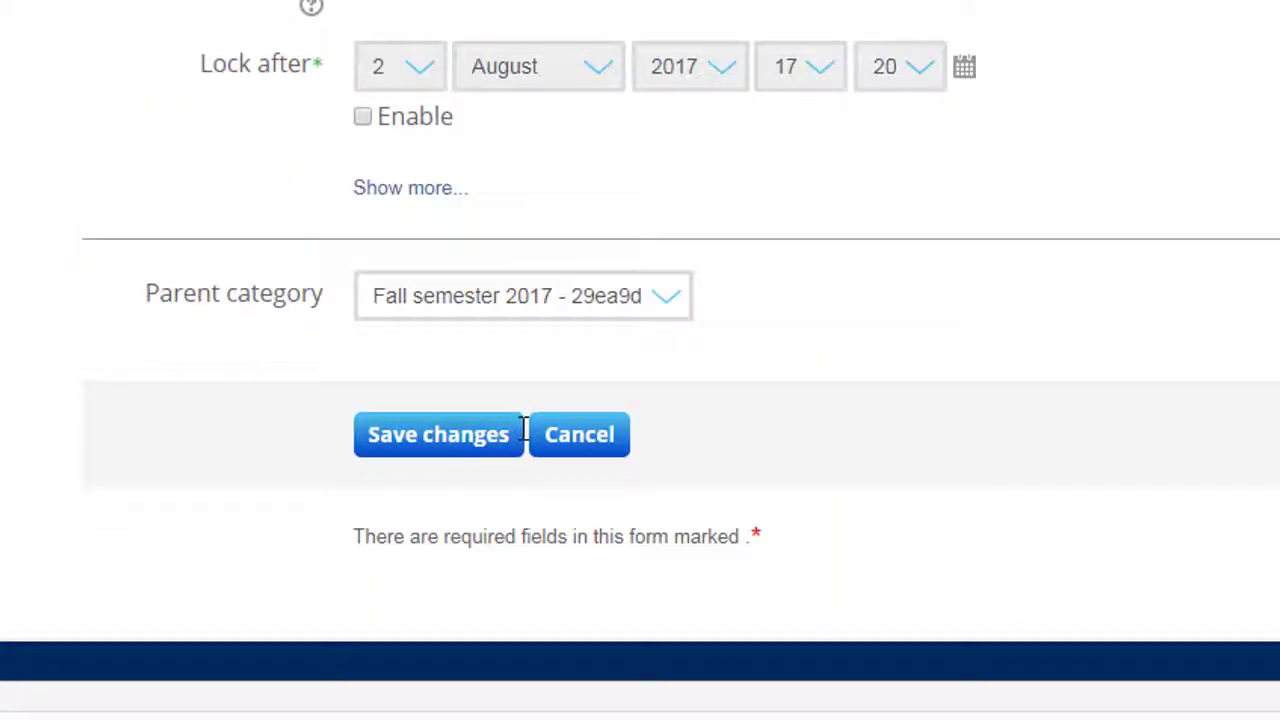
left_click(423, 456)
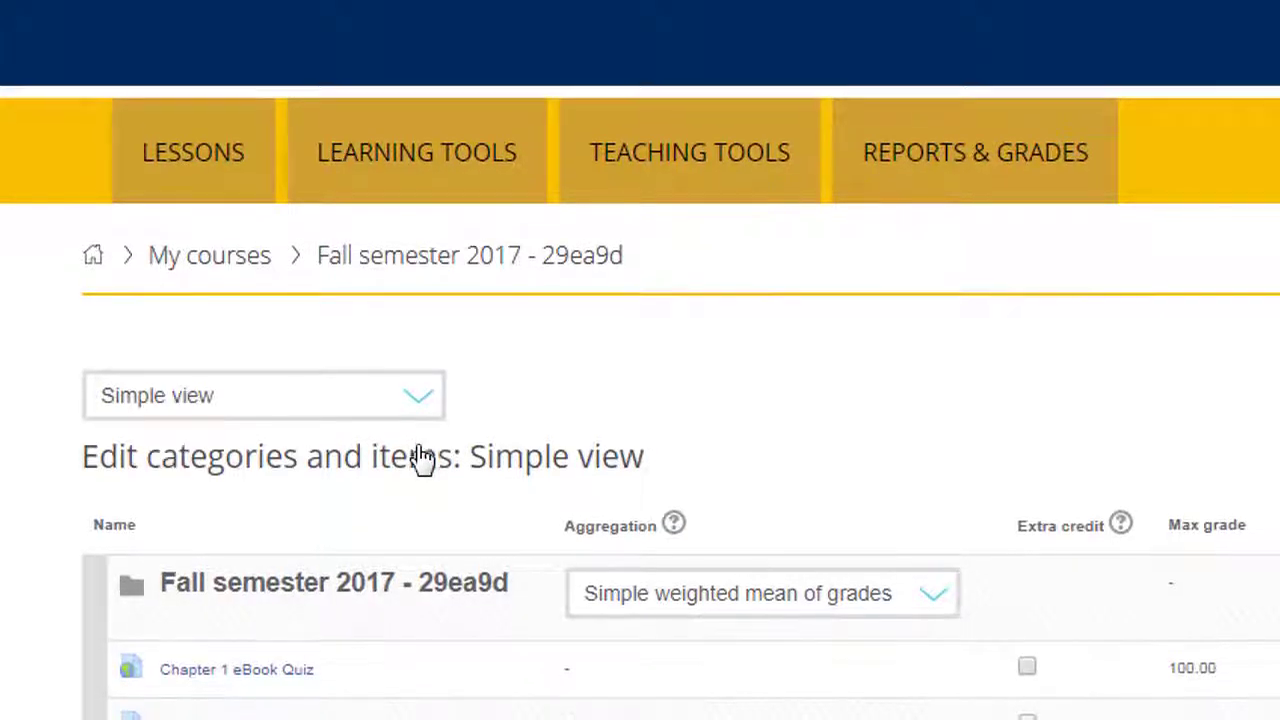
- Add another grade category for the final exam under the Fall semester 2017 course and save it
scroll(423, 458, "down", 20)
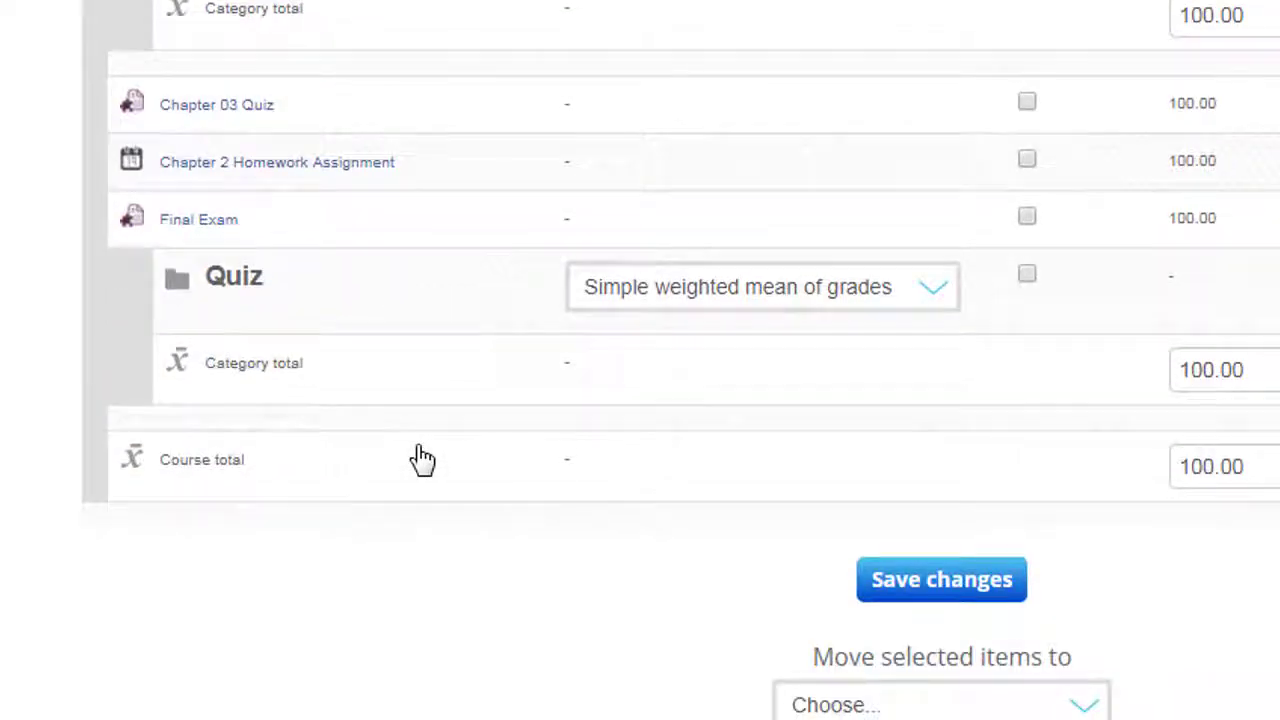
scroll(423, 458, "down", 3)
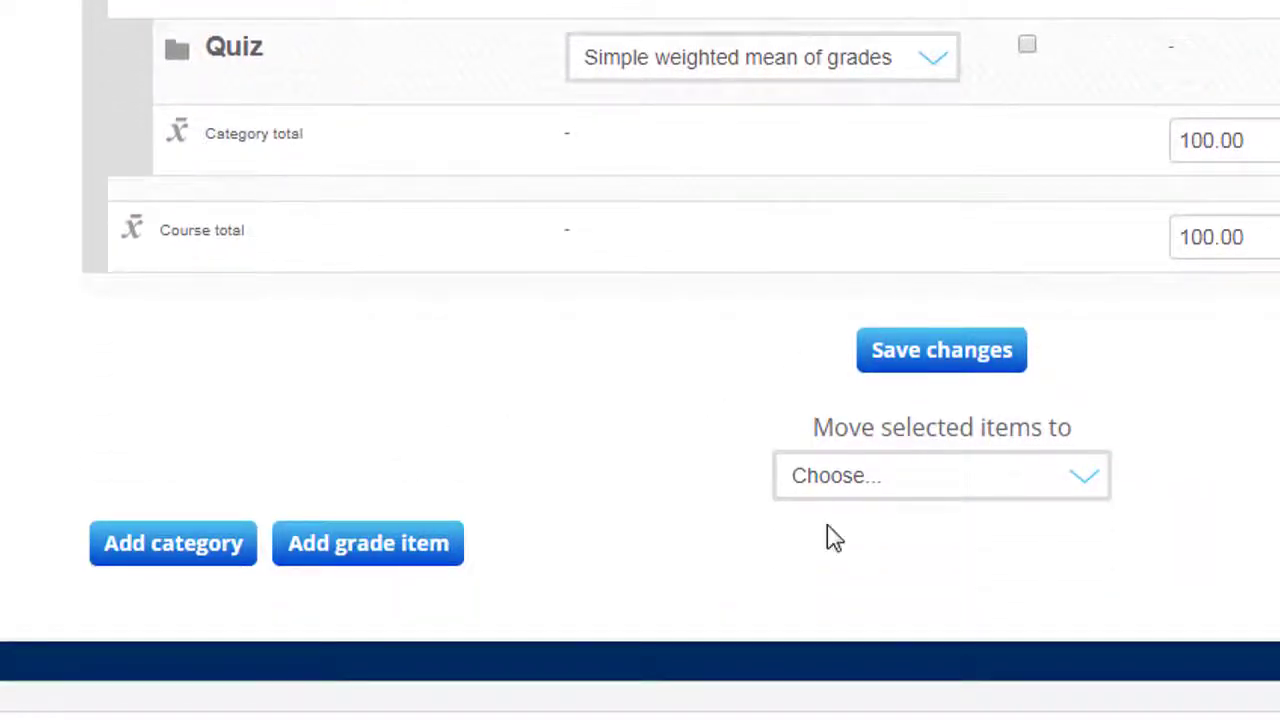
left_click(118, 543)
left_click(570, 438)
type("Final E")
scroll(570, 438, "down", 15)
left_click(432, 438)
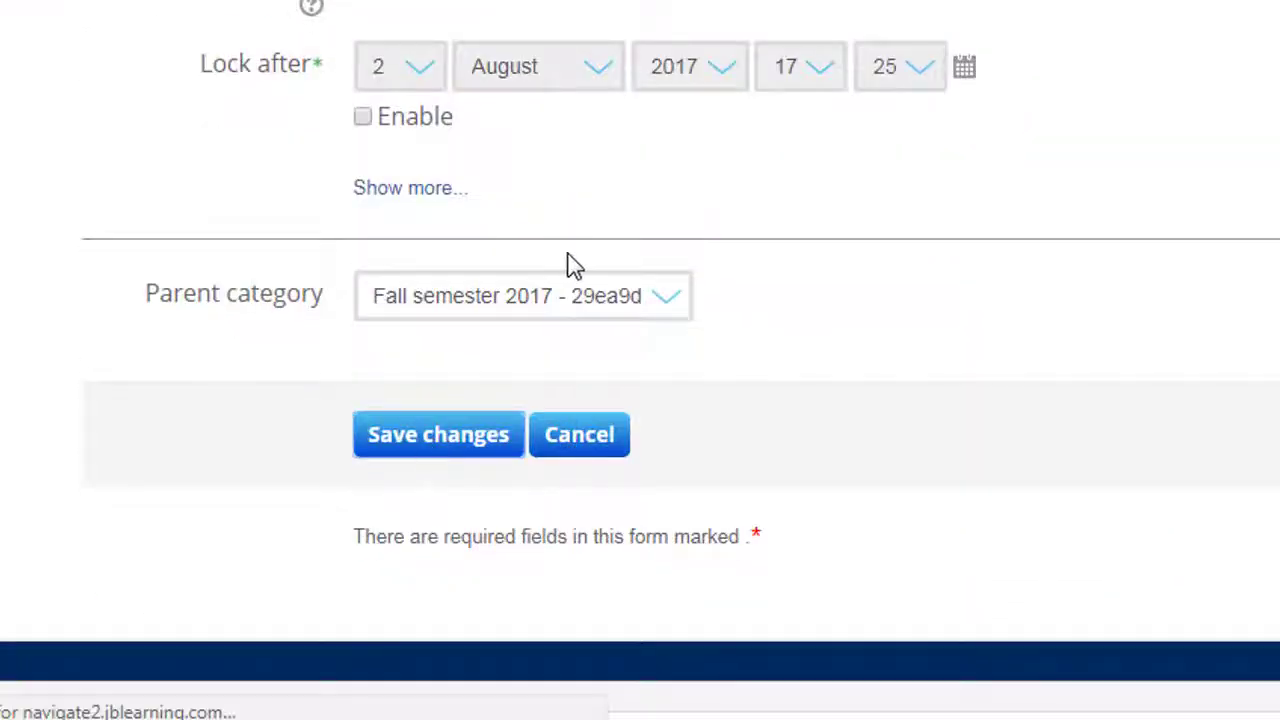
- Add one more grade category with a name beginning with "E" and save it
scroll(574, 274, "down", 20)
left_click(181, 557)
left_click(441, 432)
type("E")
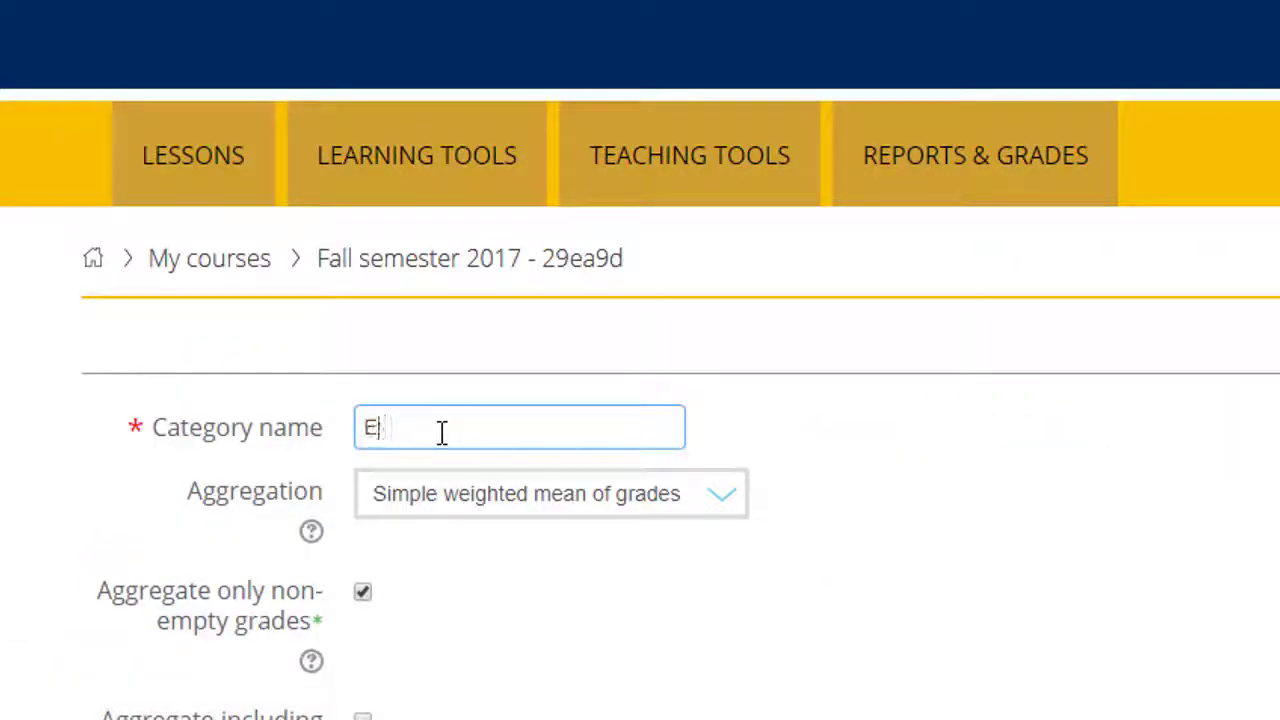
scroll(440, 431, "down", 15)
left_click(443, 446)
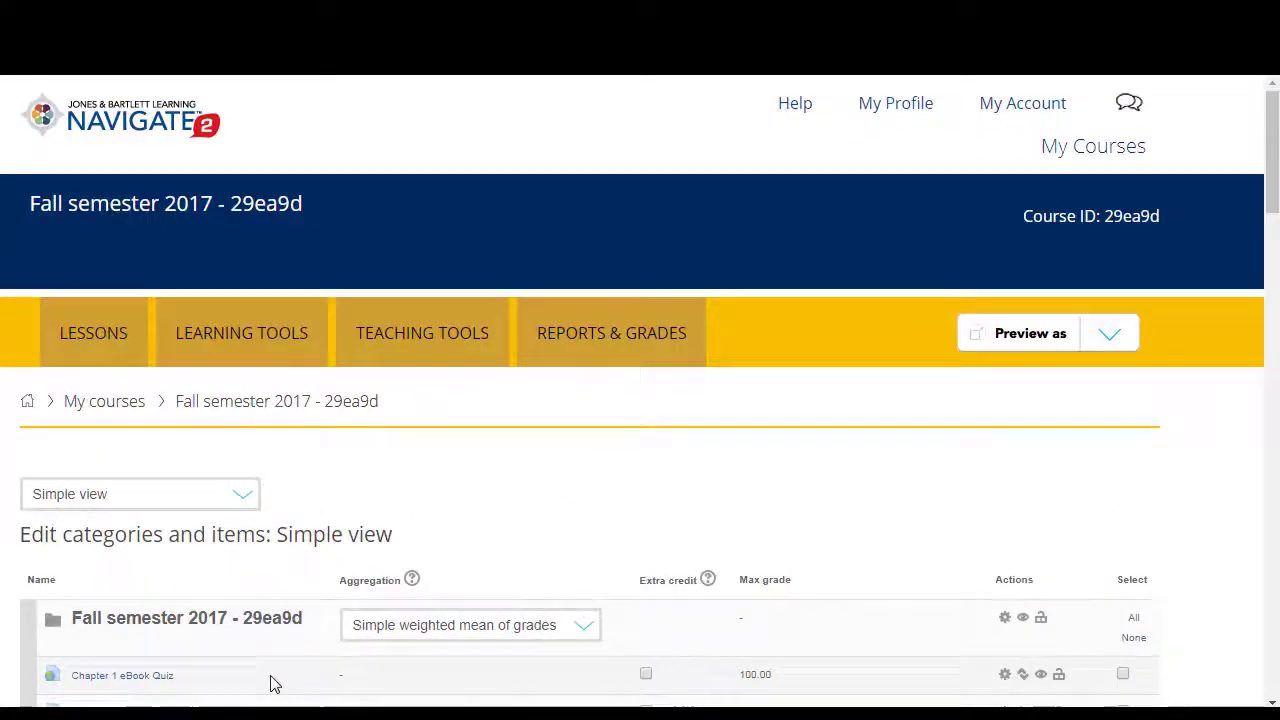
- Move the Chapter 1 through Chapter 13 eBook Quiz items into the Quiz category
scroll(491, 606, "down", 5)
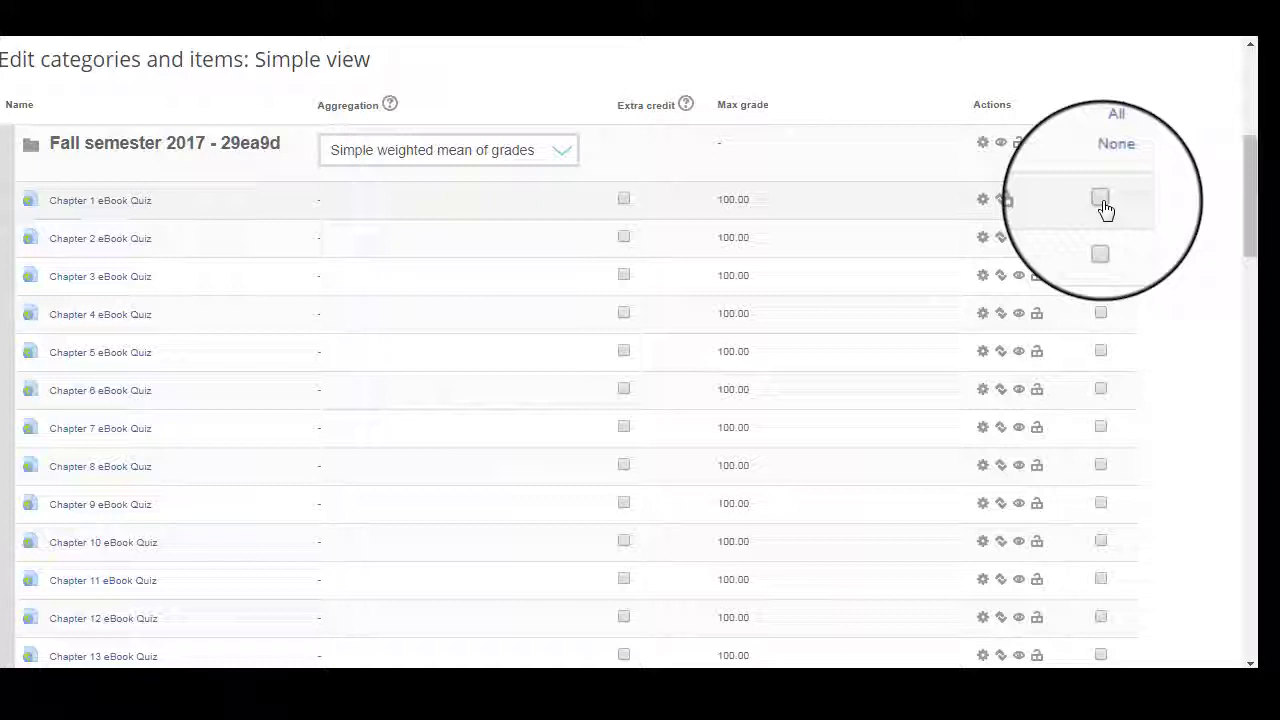
left_click(1105, 208)
left_click(1103, 241)
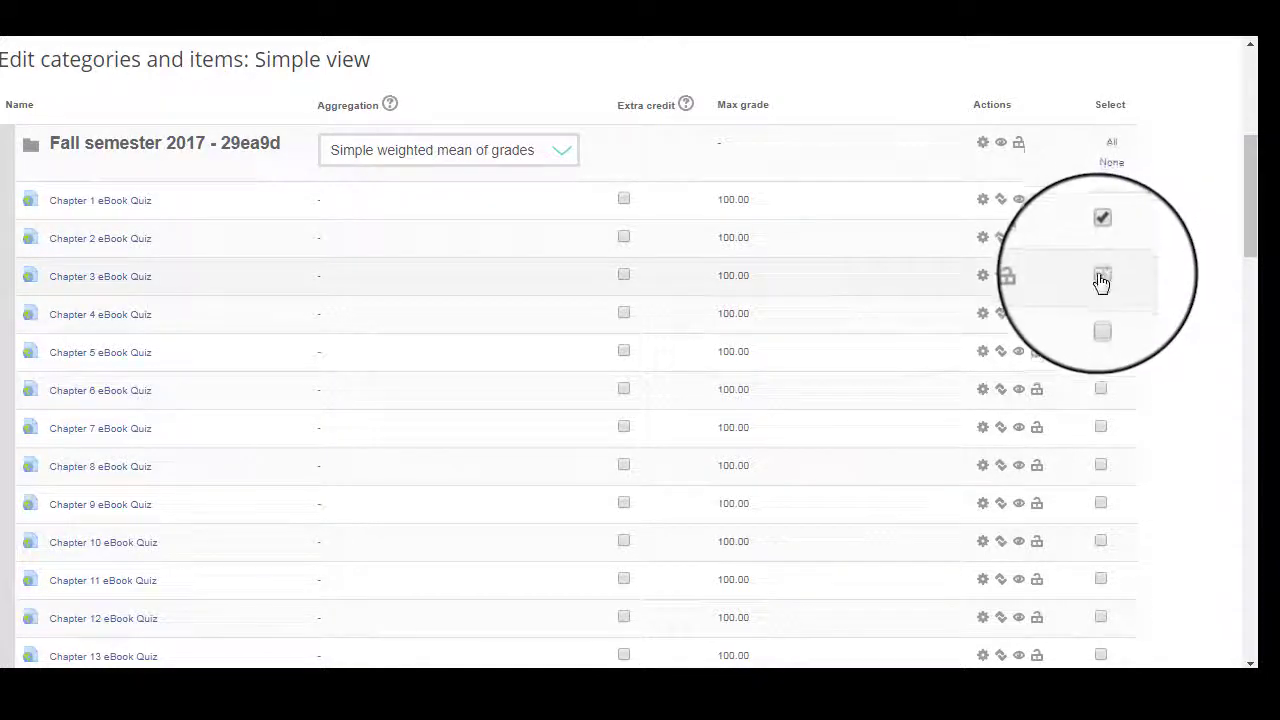
left_click(1100, 280)
left_click(1100, 316)
left_click(1100, 353)
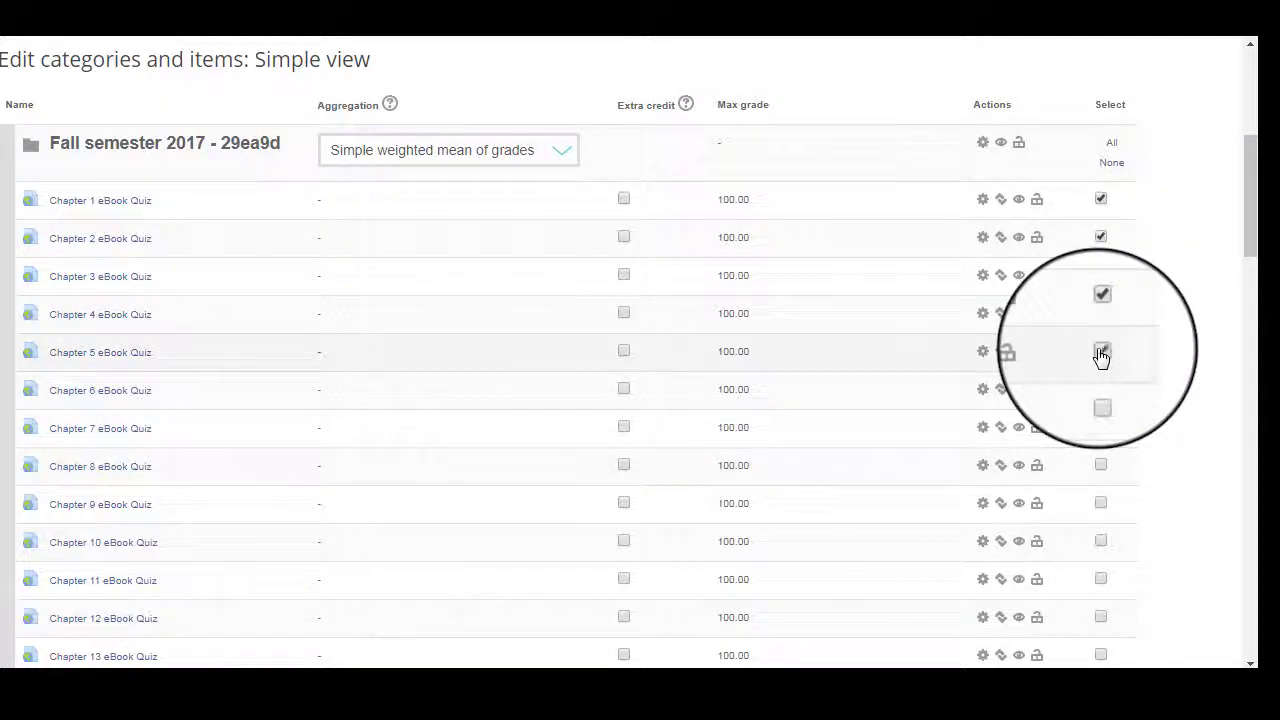
left_click(1101, 400)
left_click(1103, 432)
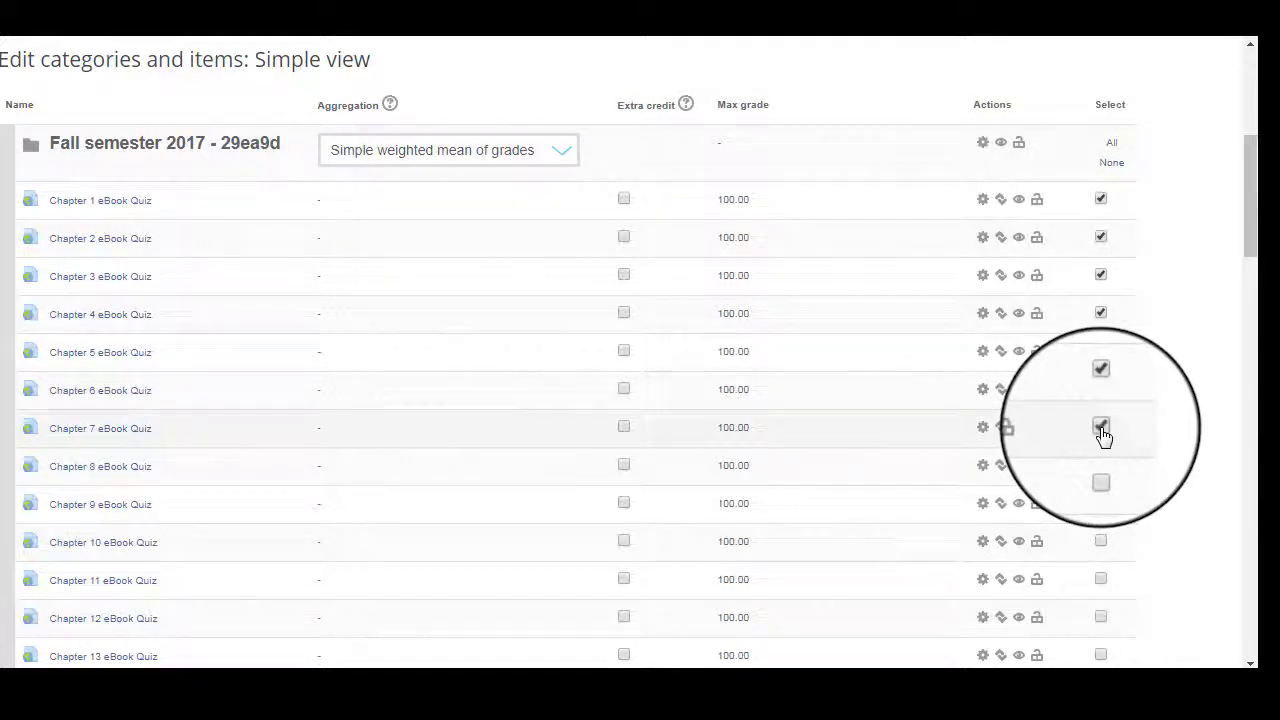
left_click(1101, 466)
left_click(1103, 505)
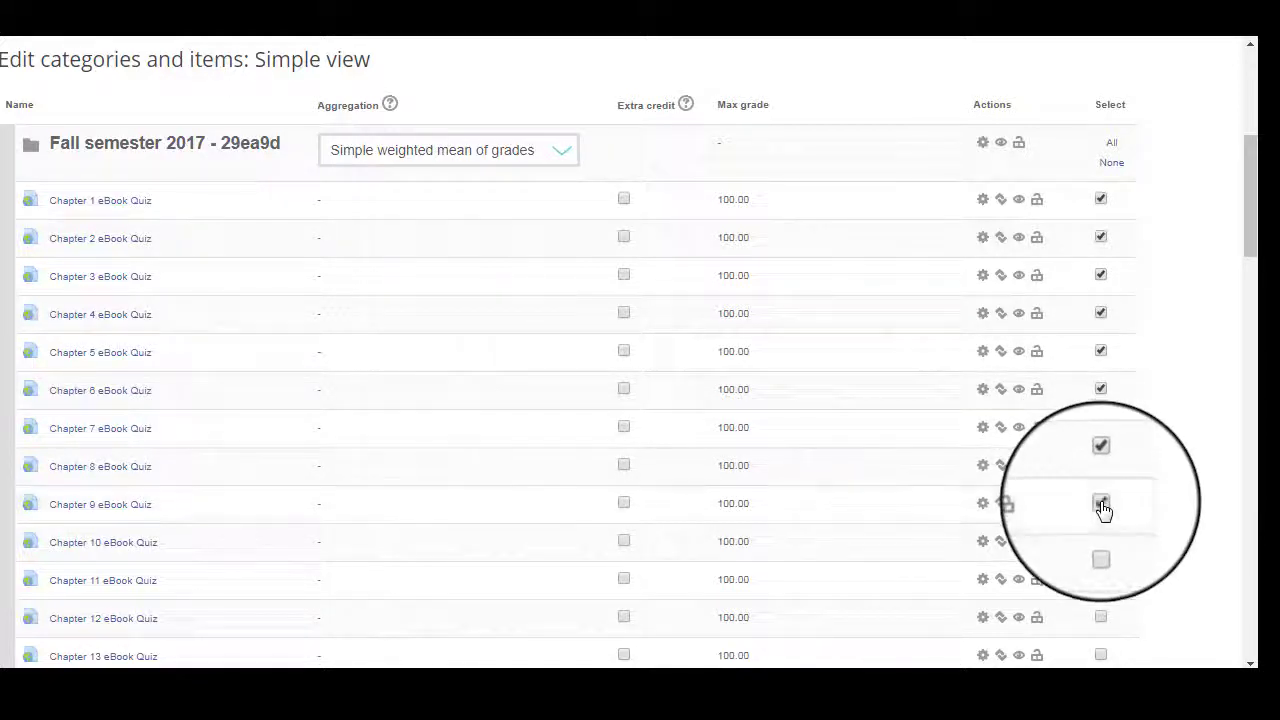
left_click(1104, 543)
left_click(1100, 584)
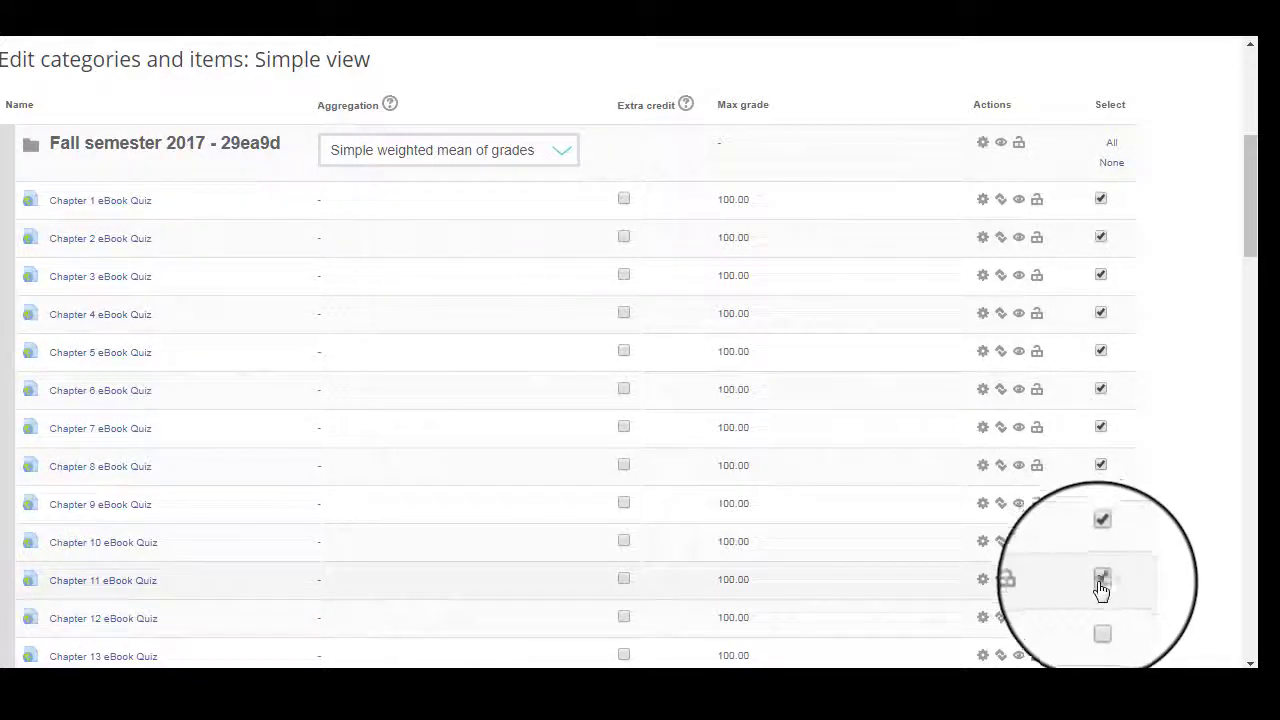
left_click(1101, 620)
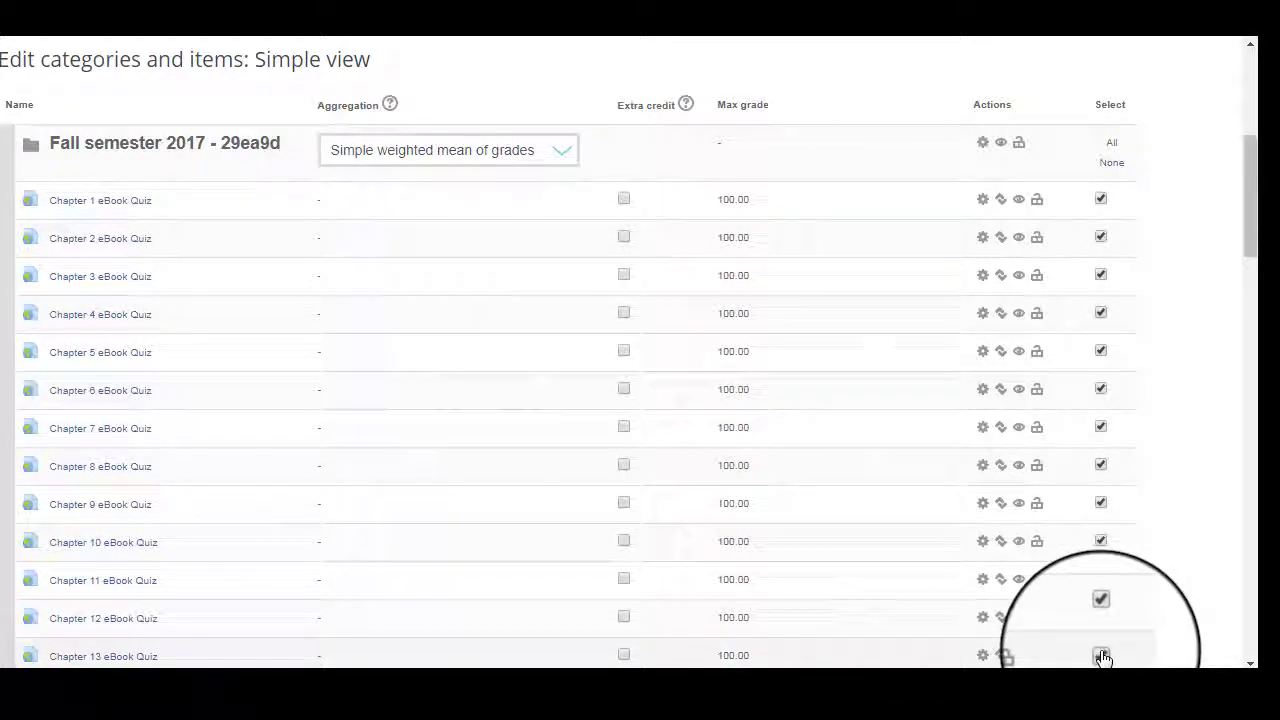
scroll(914, 575, "down", 15)
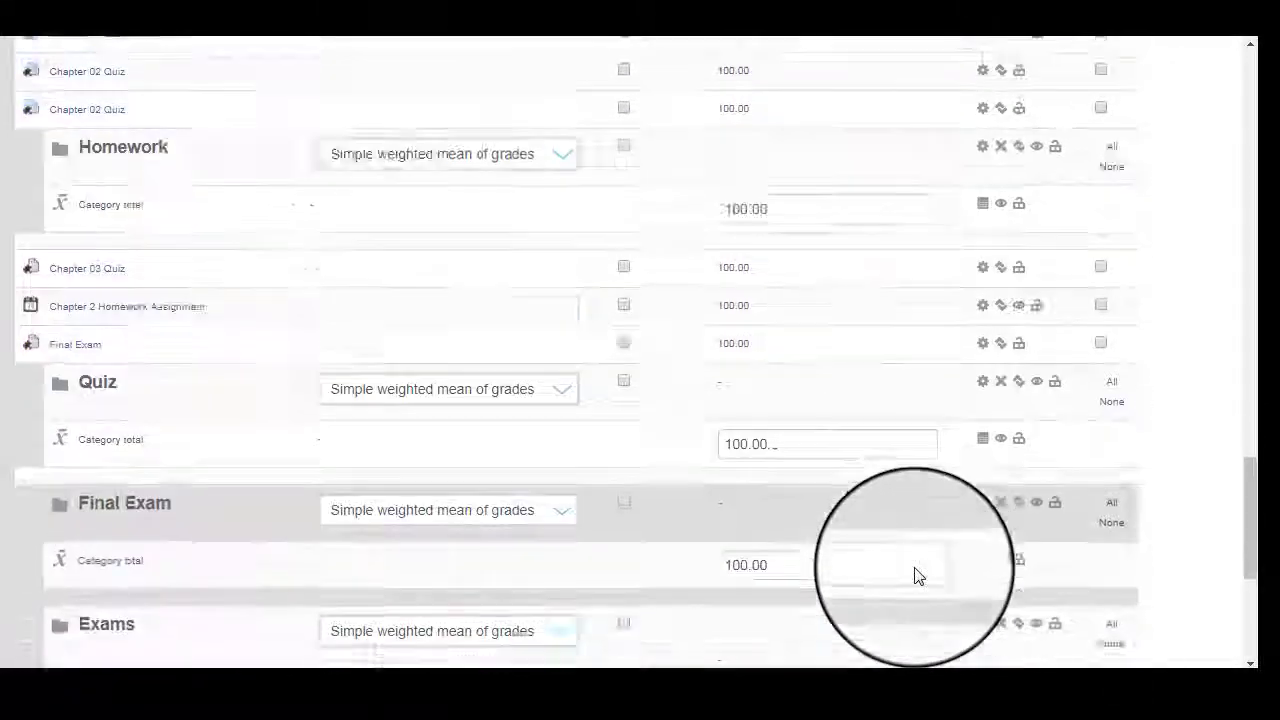
scroll(914, 575, "down", 5)
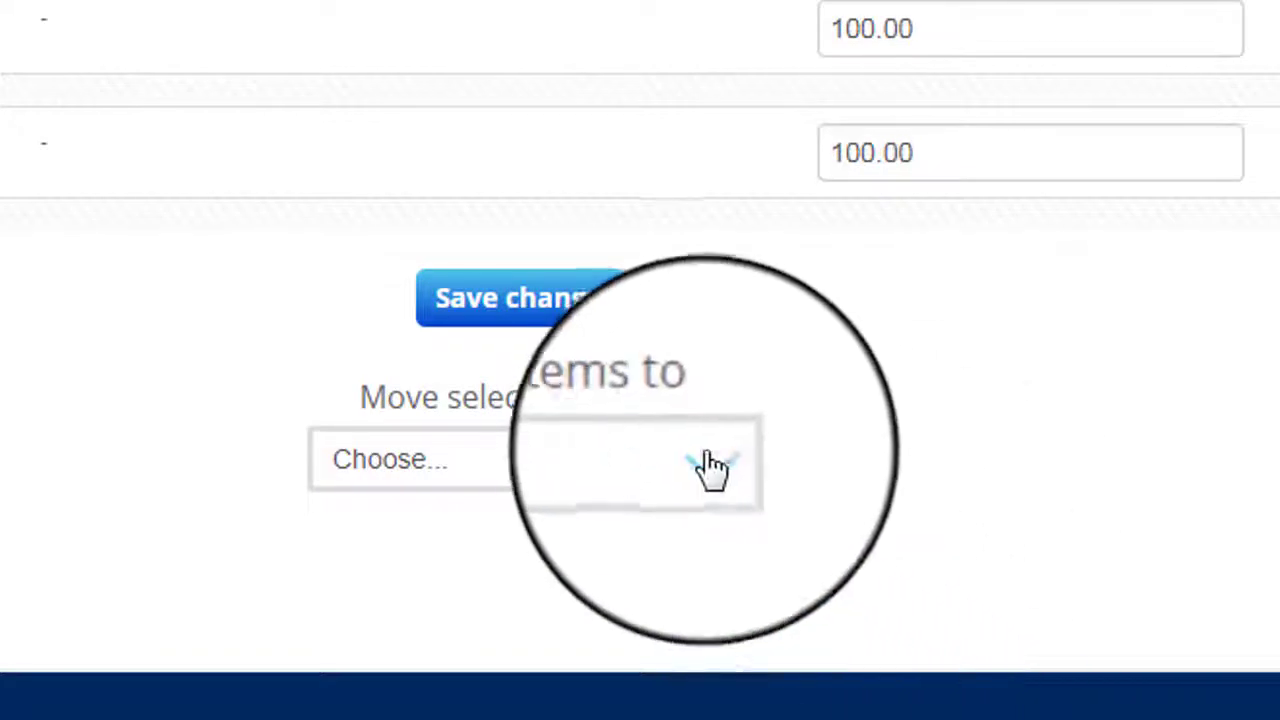
left_click(712, 468)
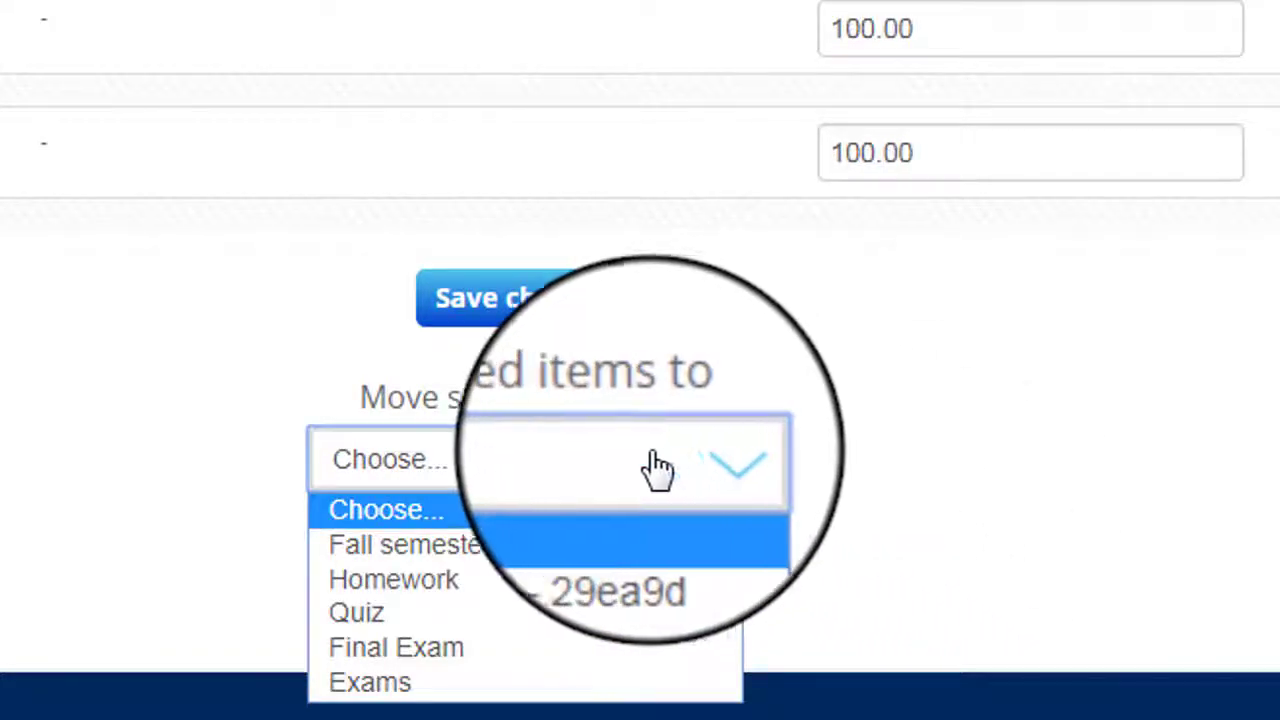
left_click(368, 608)
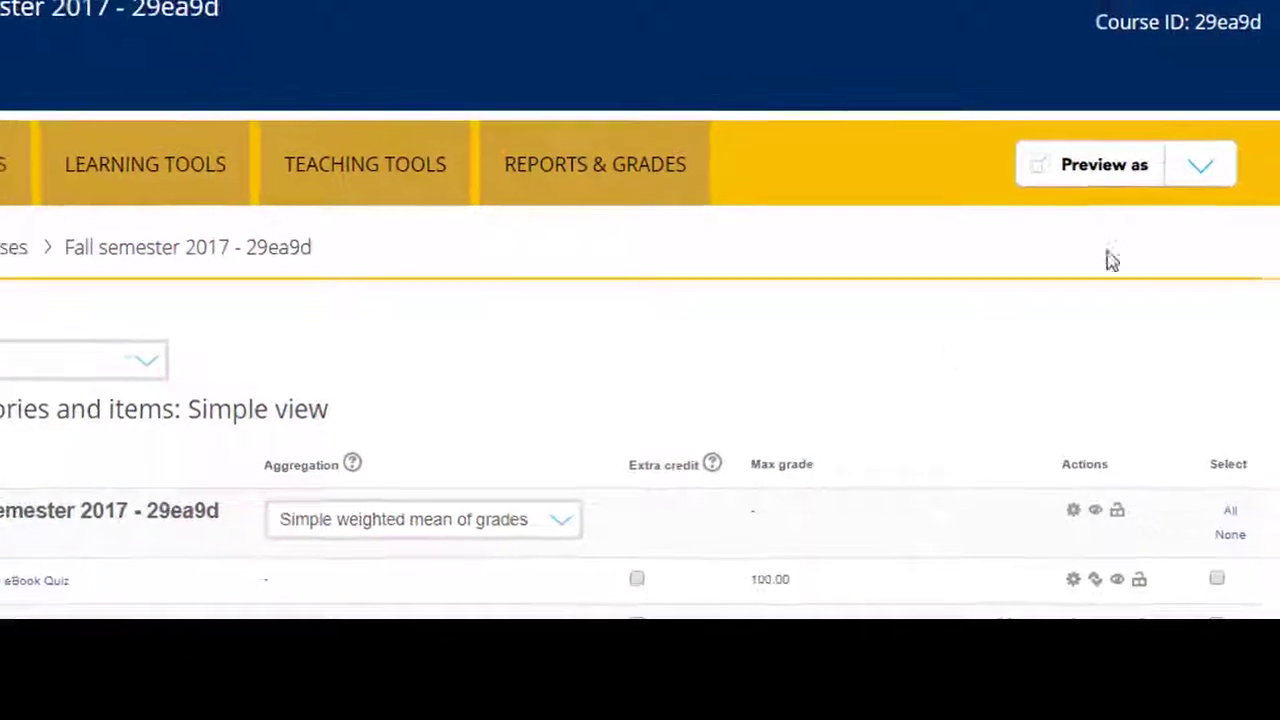
- Move the Chapter 01, Chapter 02 and Chapter 03 Quiz items into the Quiz category
scroll(925, 354, "down", 15)
scroll(897, 354, "down", 1)
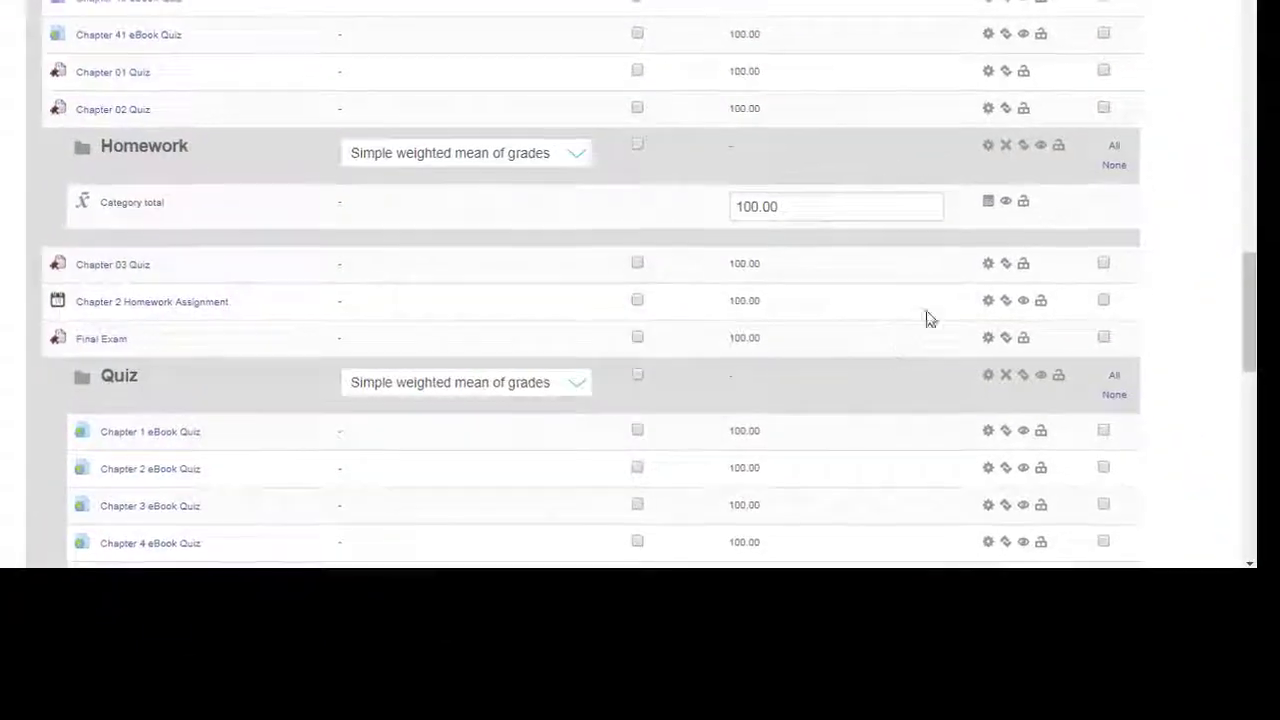
left_click(1118, 66)
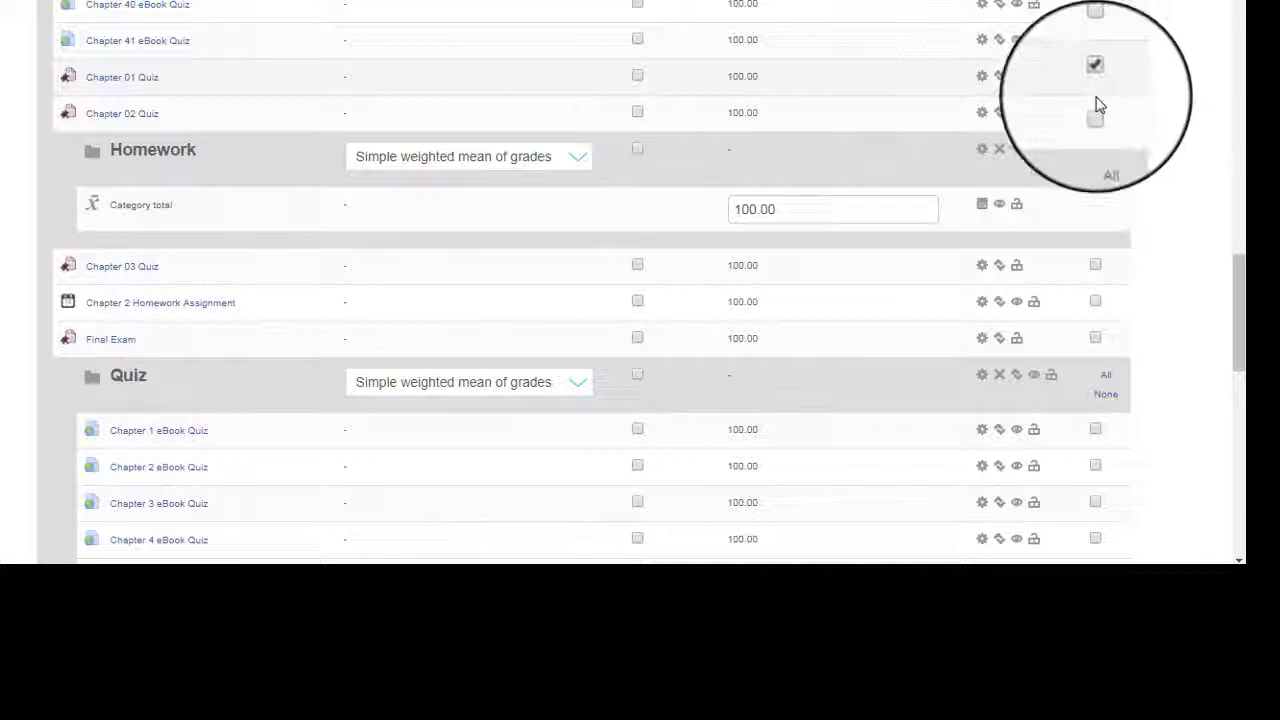
left_click(1095, 112)
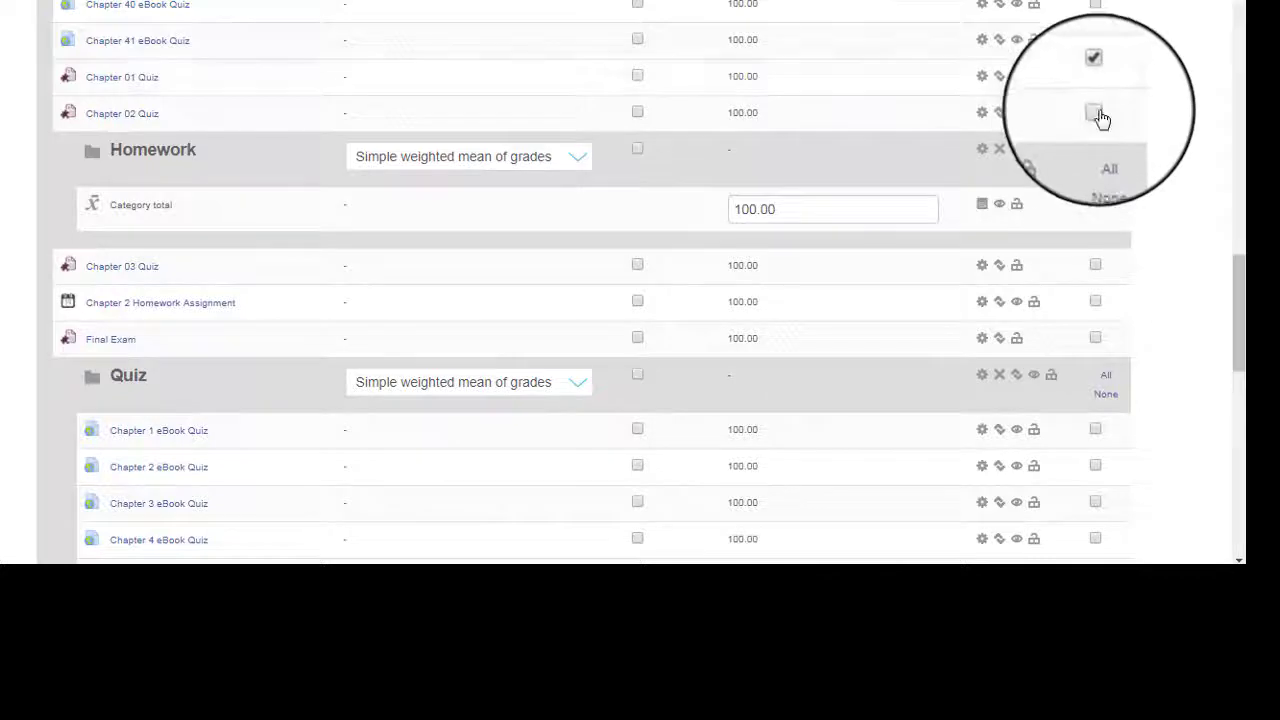
left_click(1095, 265)
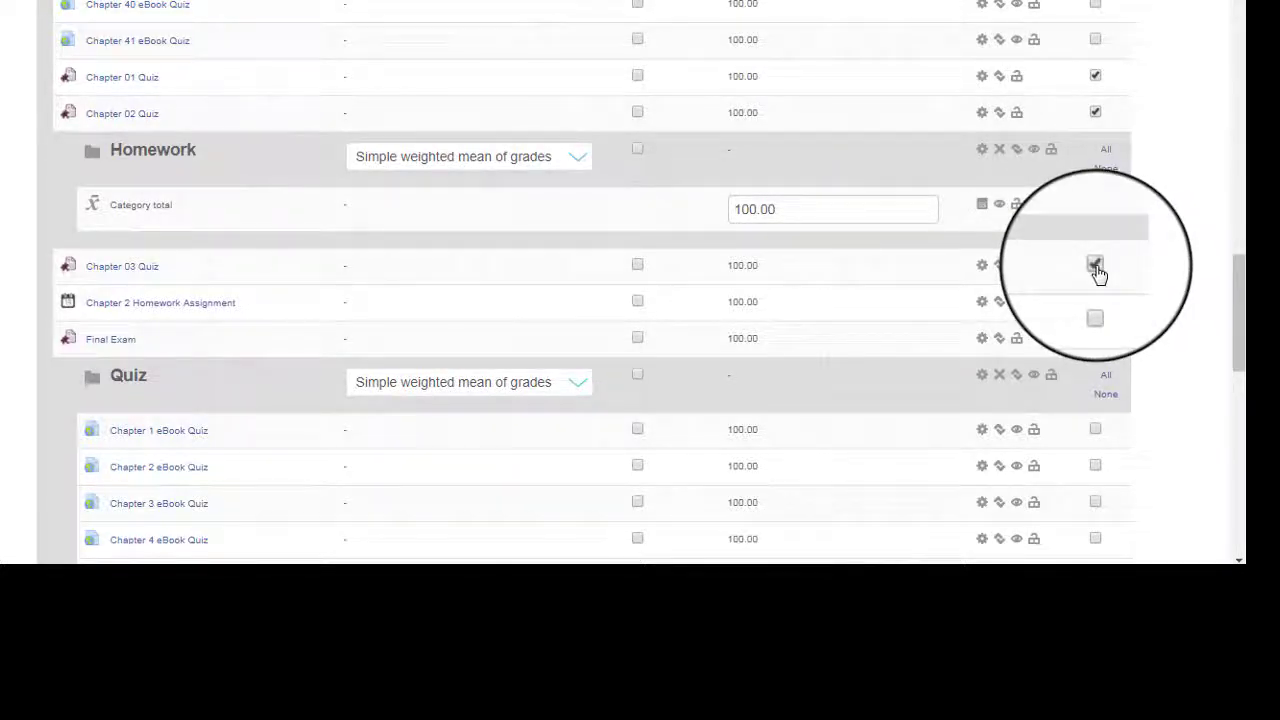
scroll(1098, 300, "down", 10)
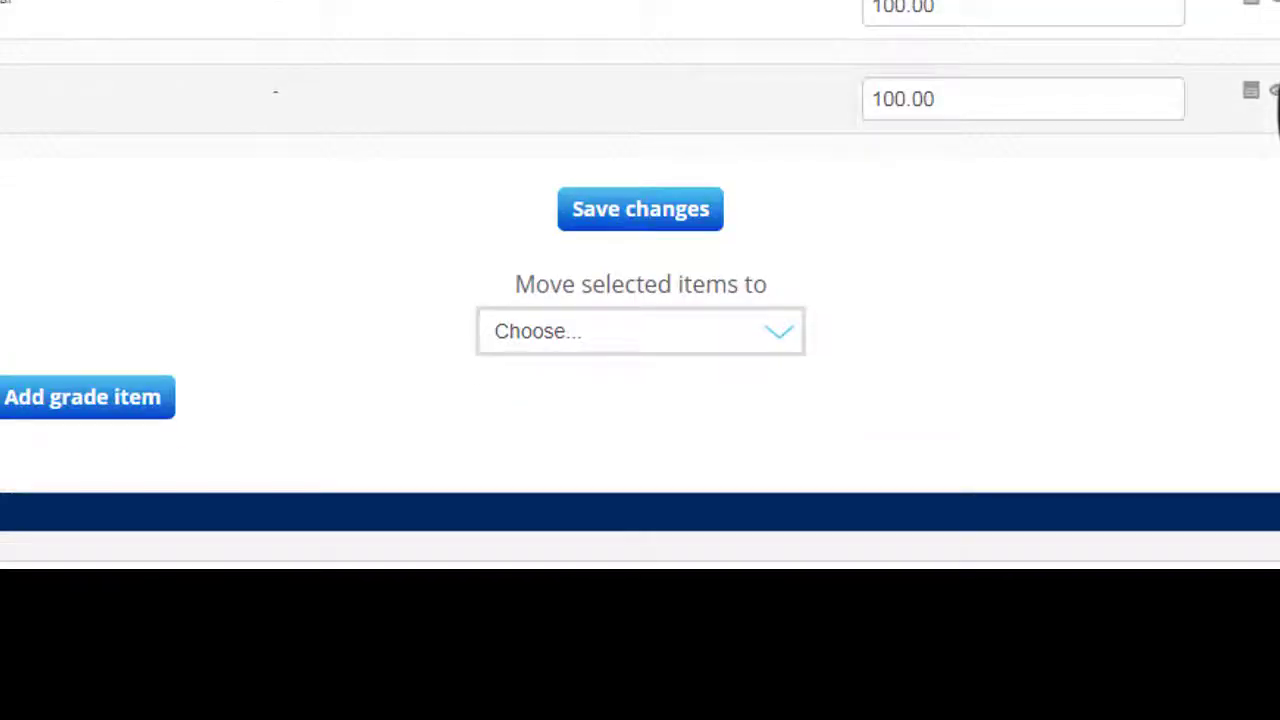
left_click(668, 348)
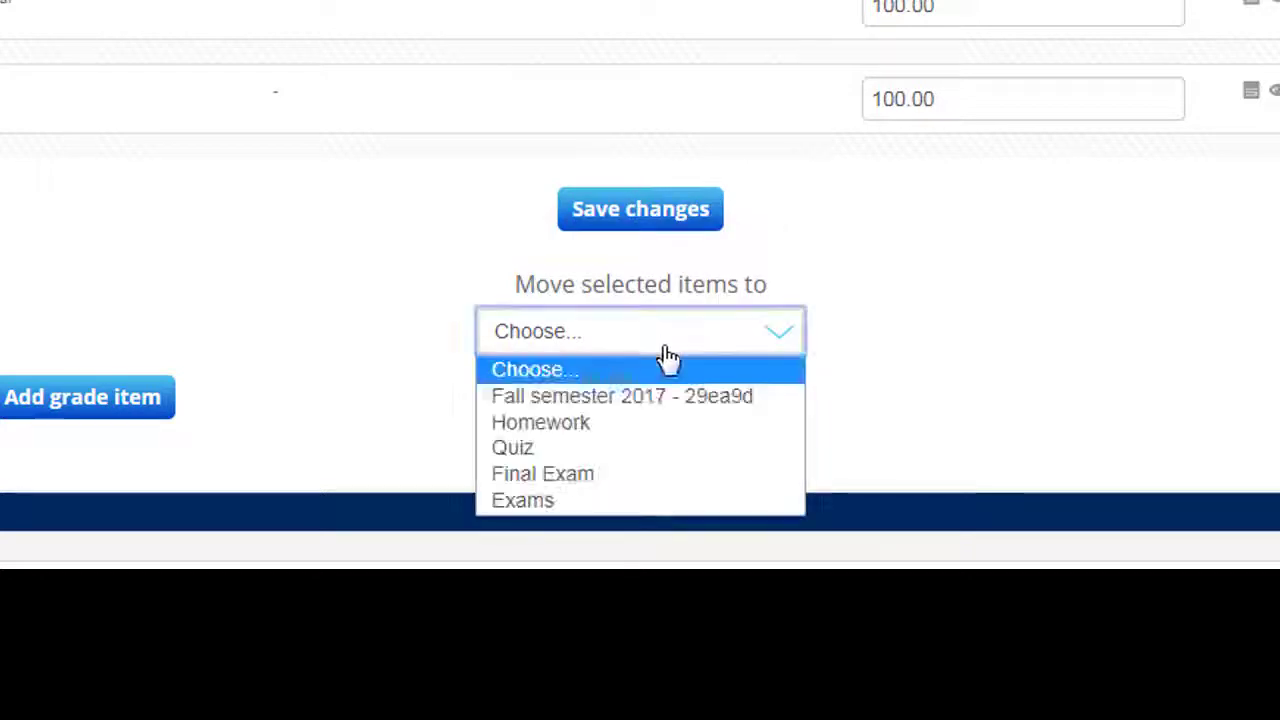
left_click(637, 450)
- Move the Final Exam grade item into the Final Exam category
scroll(628, 594, "down", 10)
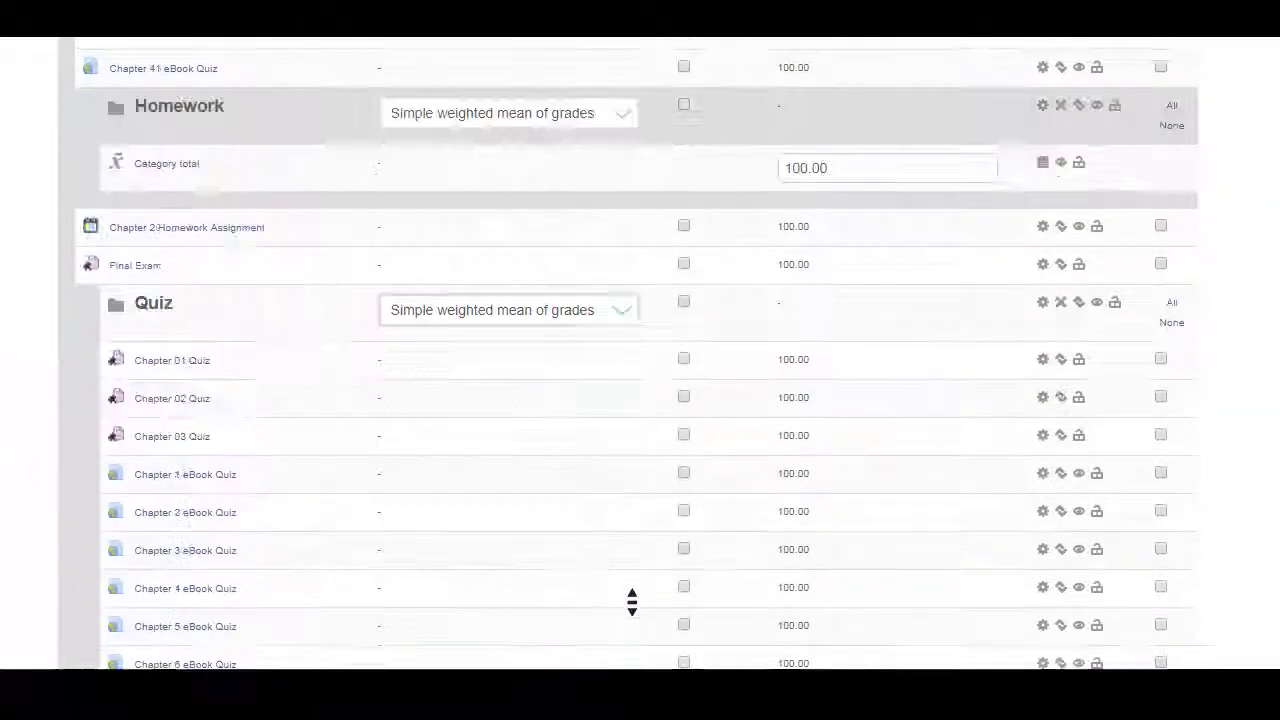
scroll(632, 602, "down", 1)
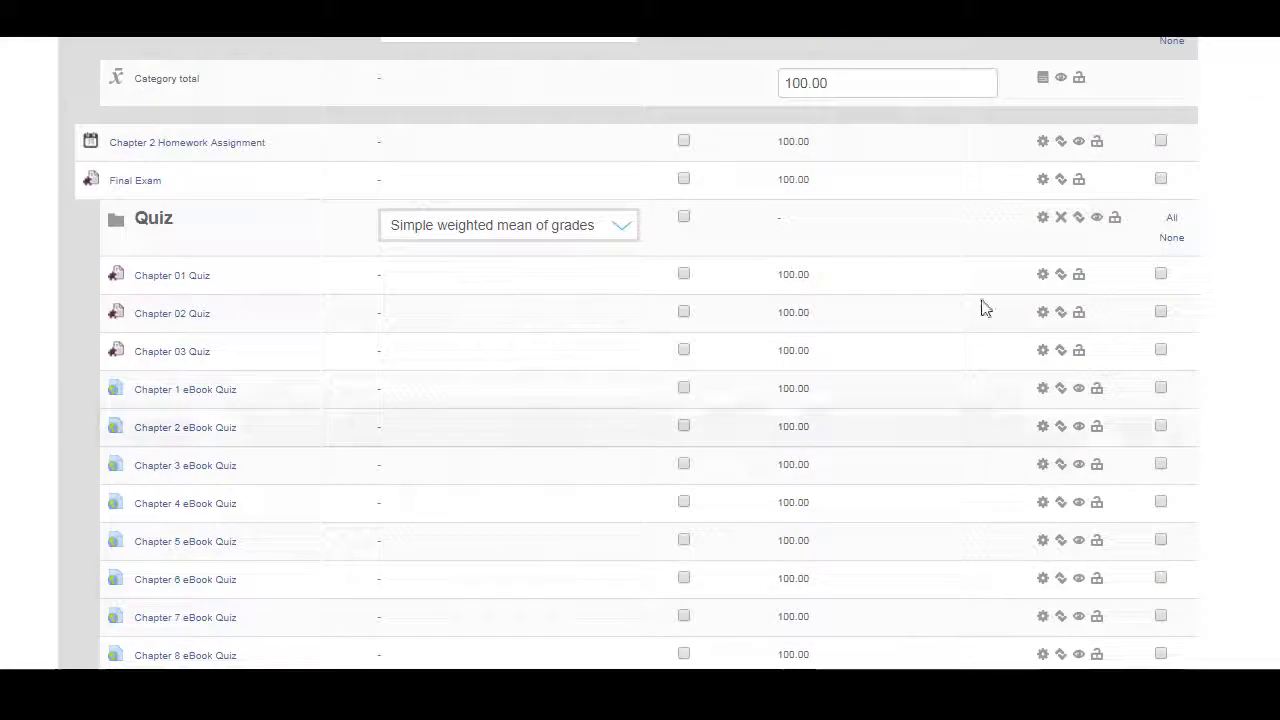
left_click(1160, 180)
scroll(606, 440, "down", 15)
left_click(614, 506)
left_click(597, 604)
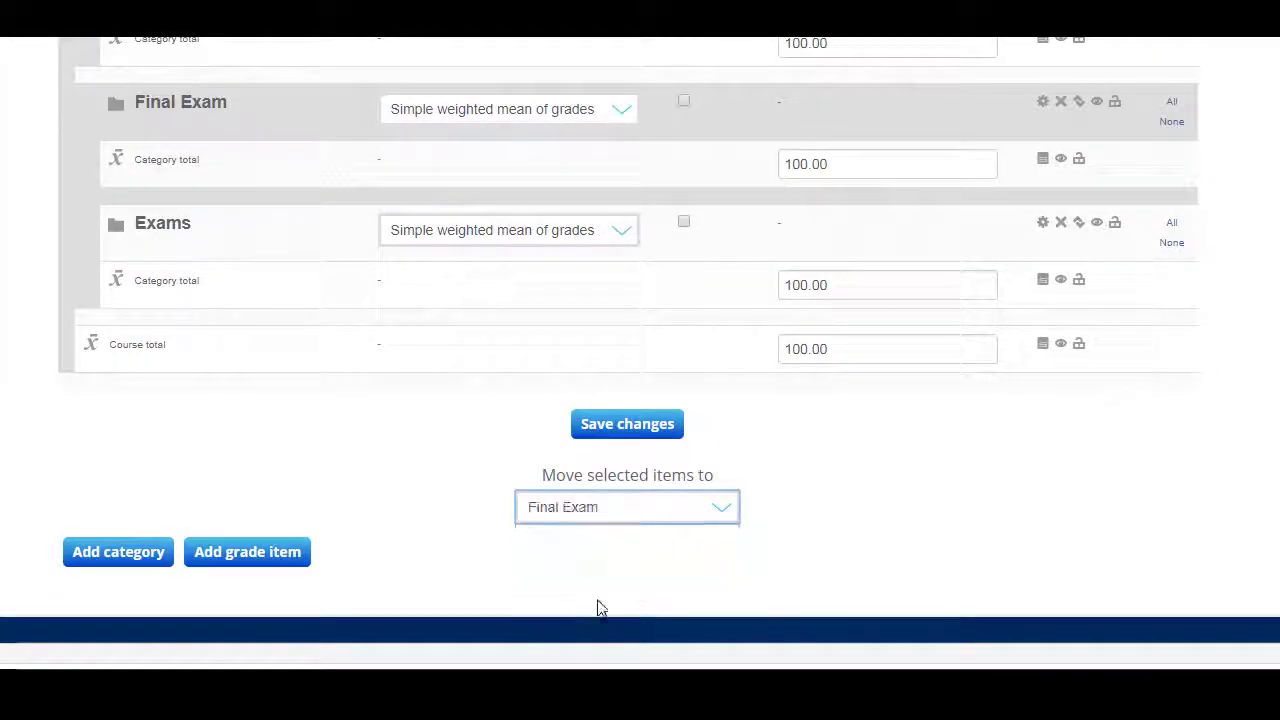
- Move the Chapter 2 Homework Assignment into the Homework category
scroll(657, 192, "down", 15)
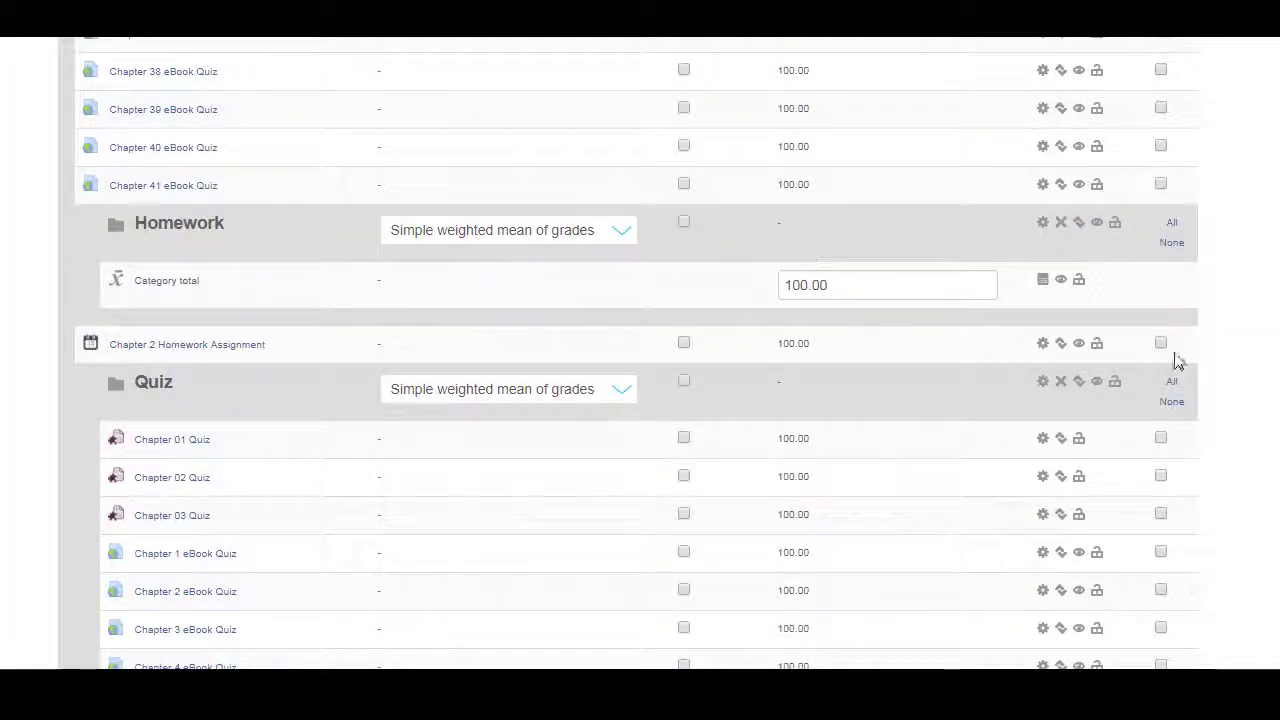
left_click(1161, 344)
scroll(545, 356, "down", 15)
left_click(551, 507)
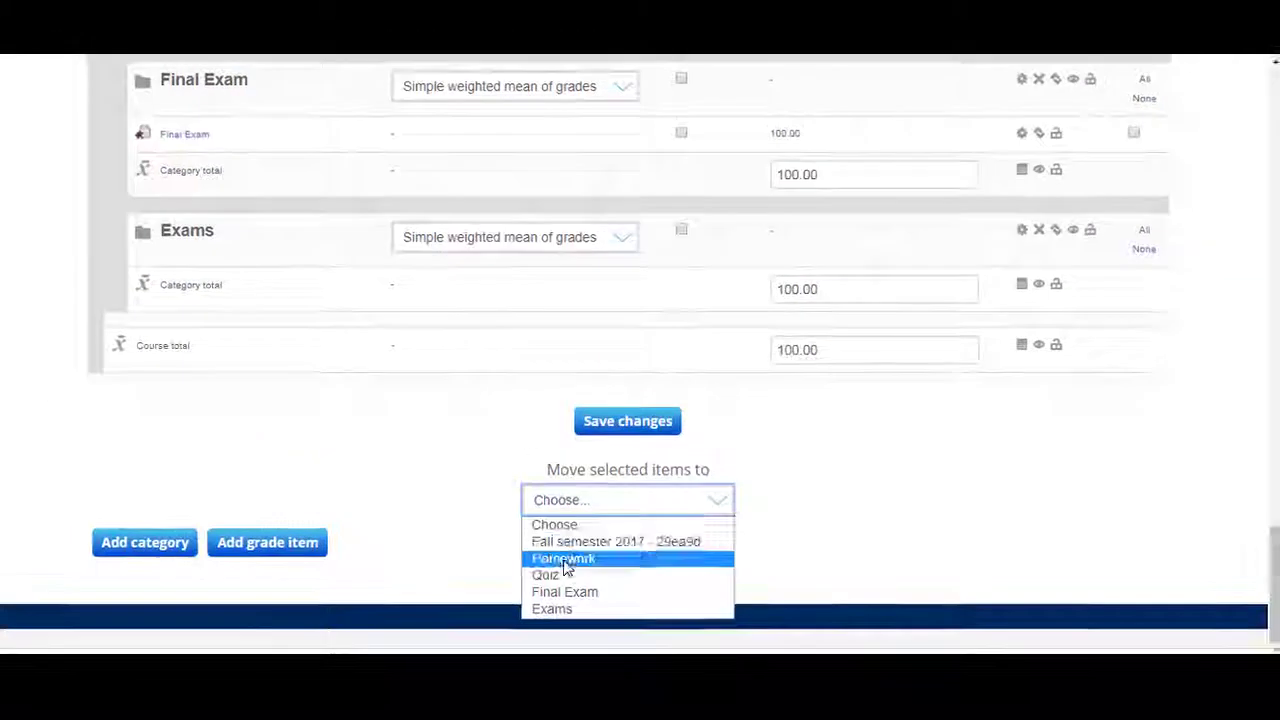
left_click(563, 558)
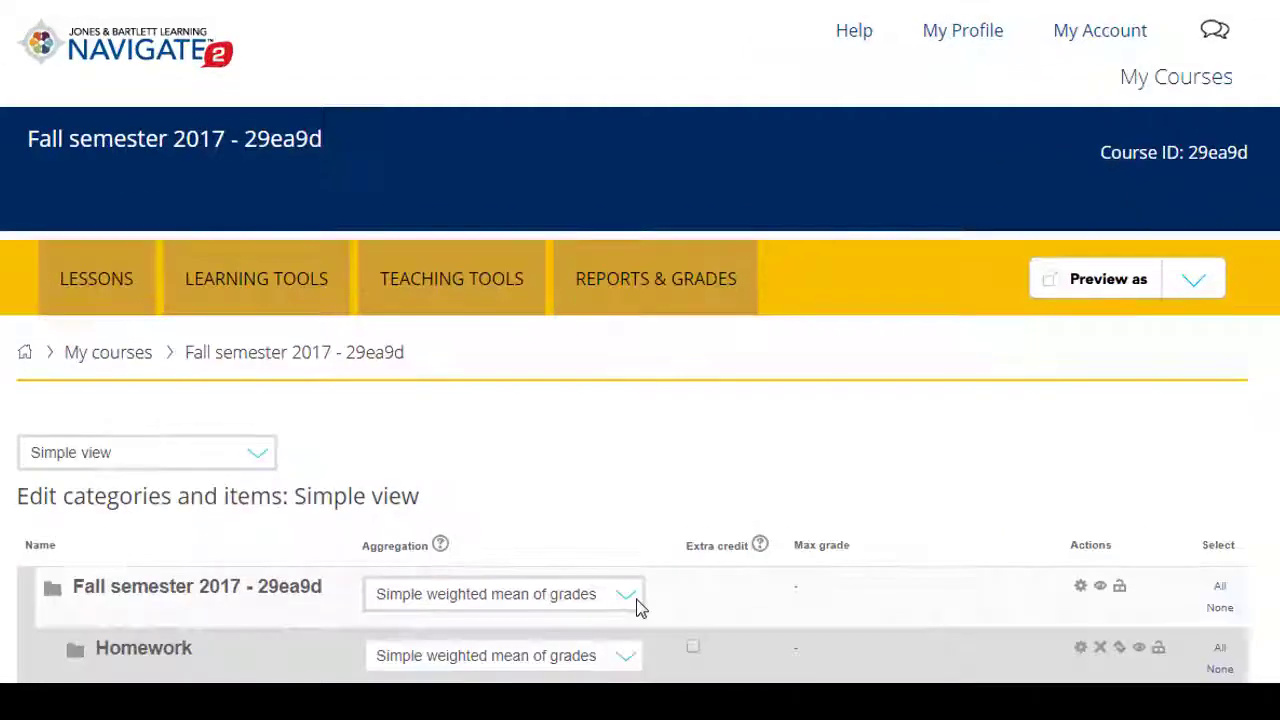
- Set the aggregation of the Fall semester 2017 course to Weighted mean of grades
scroll(640, 608, "down", 4)
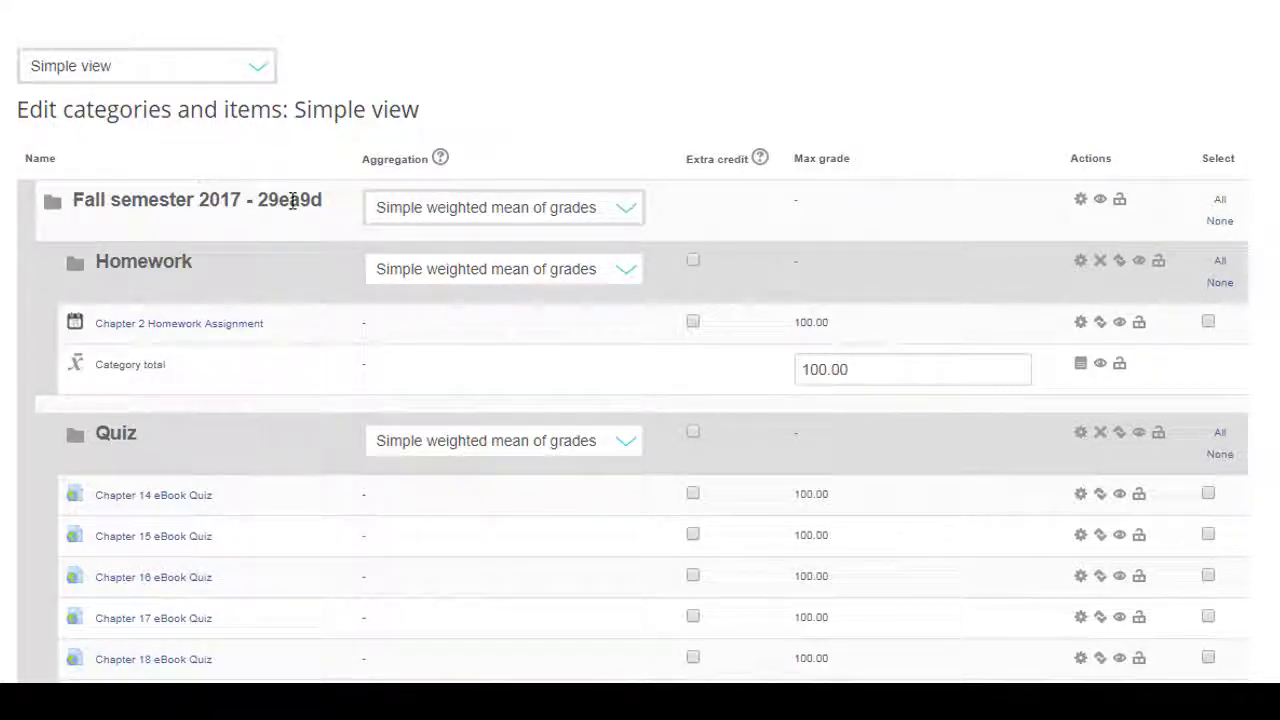
left_click(532, 216)
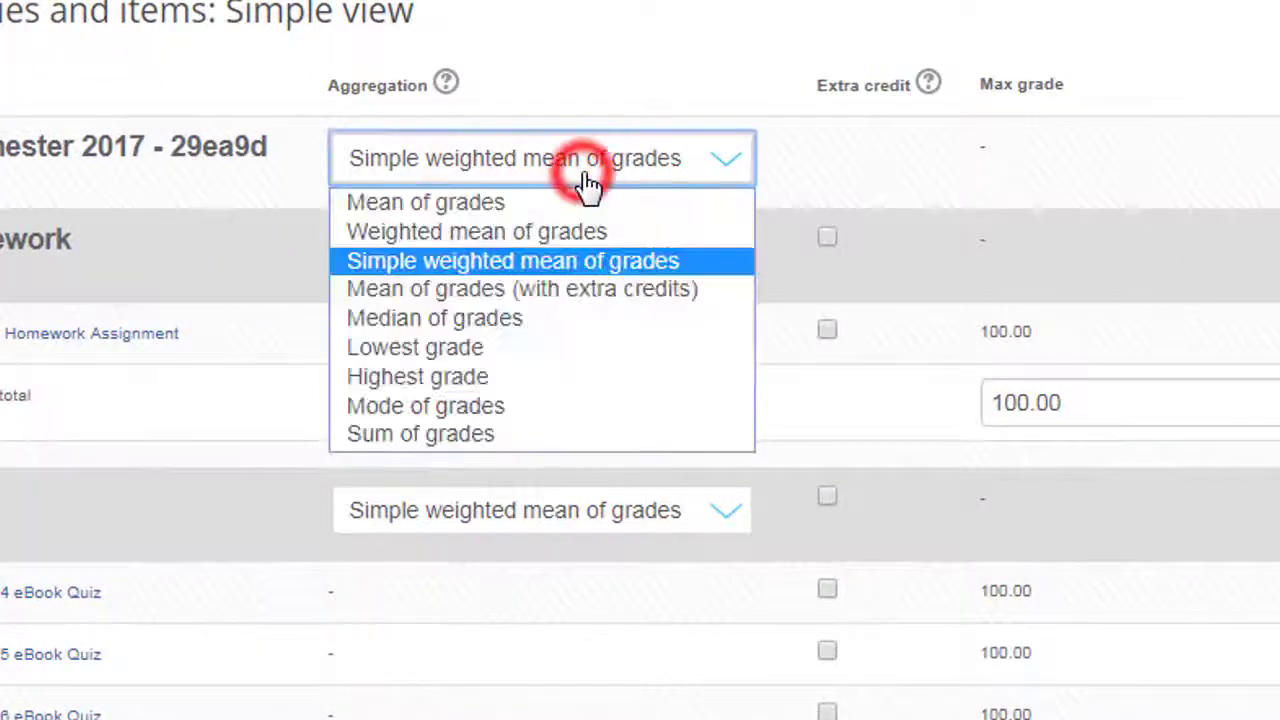
left_click(583, 233)
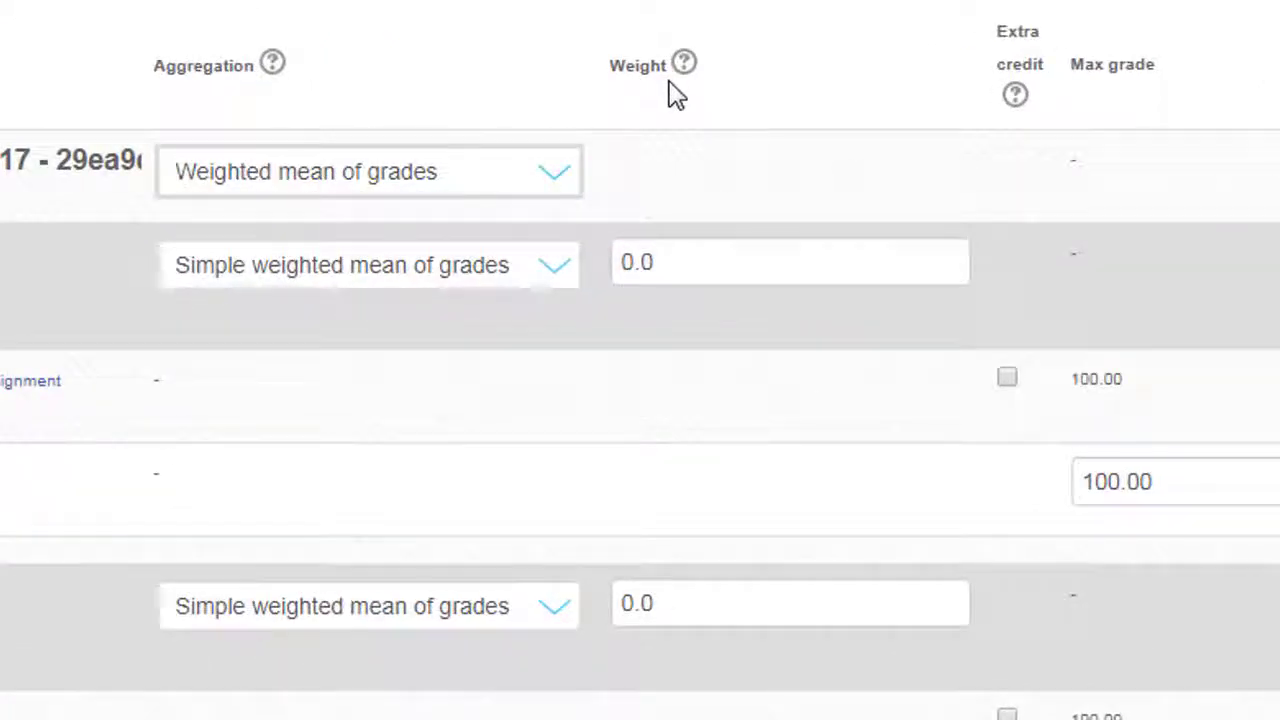
- Set the weights of the Homework and Quiz categories to 20 each
double_click(796, 272)
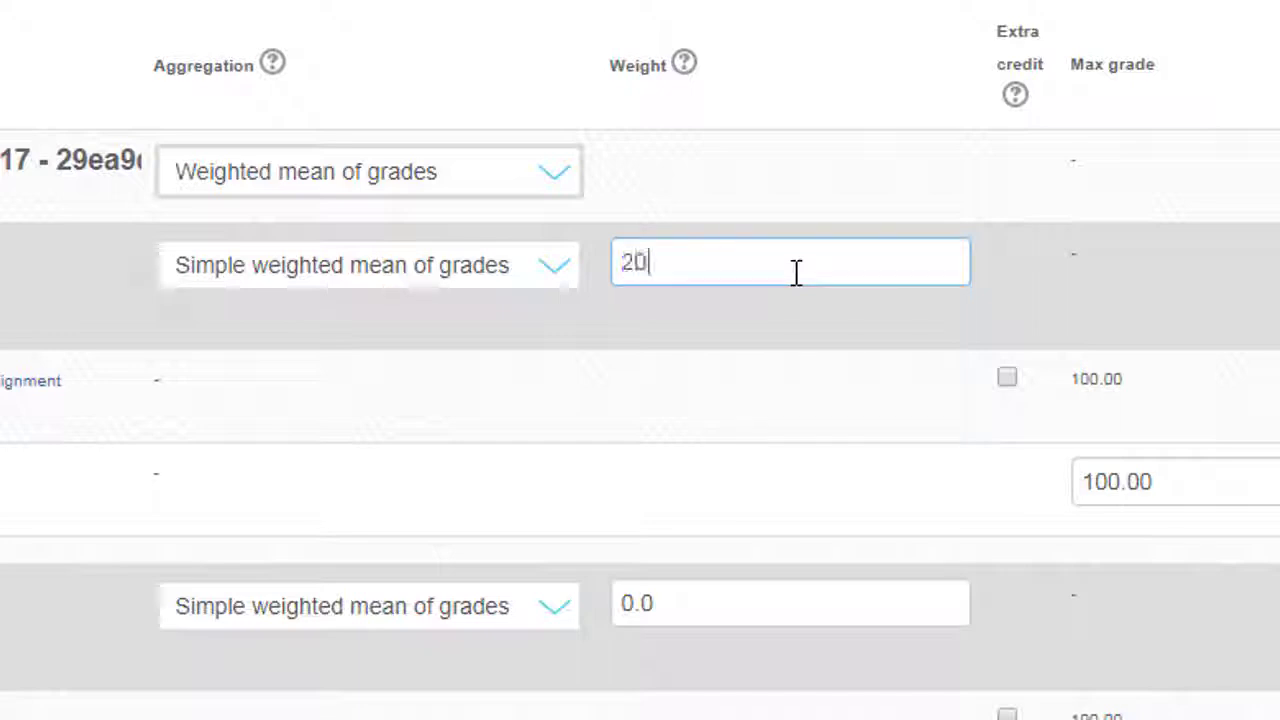
double_click(773, 601)
key("BackSpace")
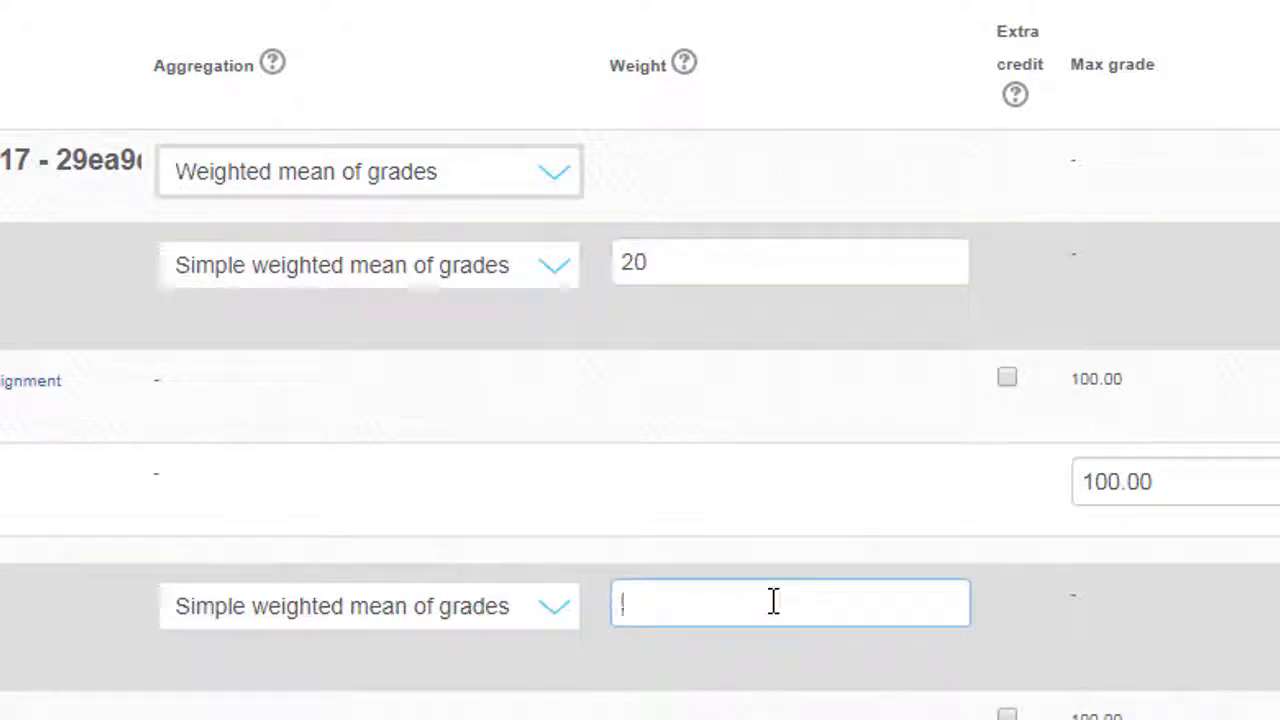
type("20")
- Set the weights of the Final Exam and Exams categories to 30 each and save the changes
middle_click(773, 601)
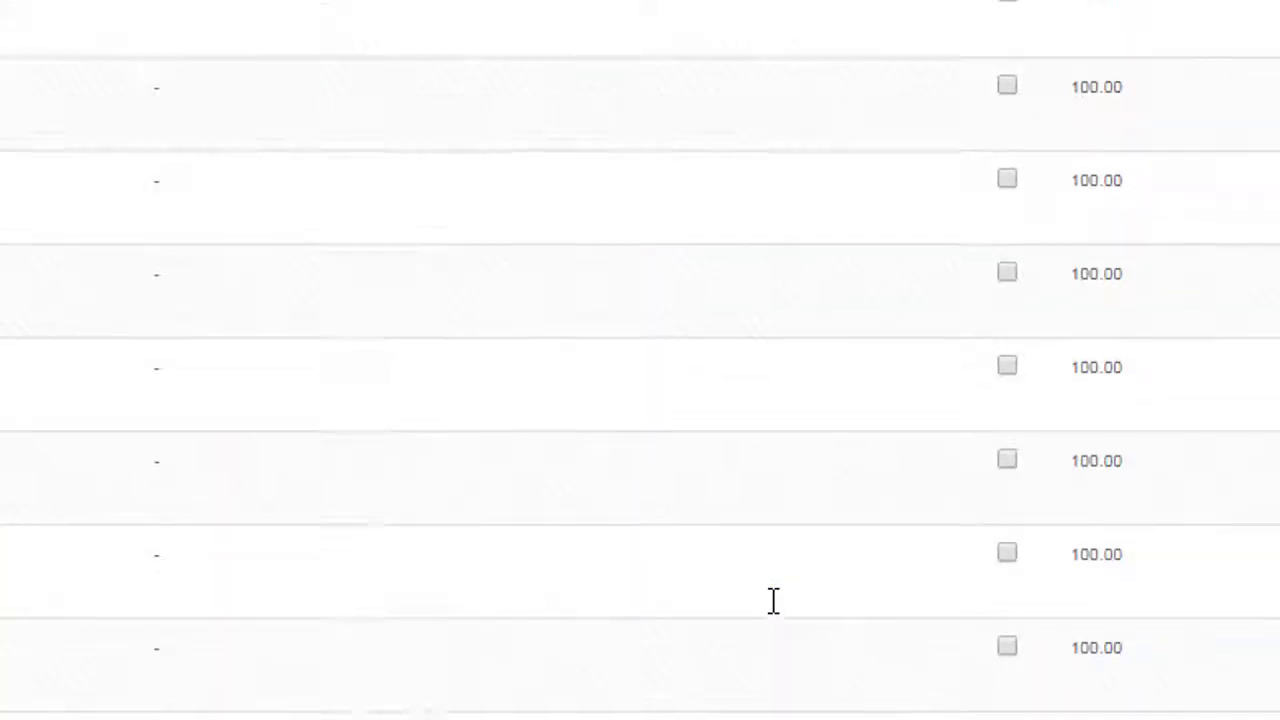
left_click(771, 163)
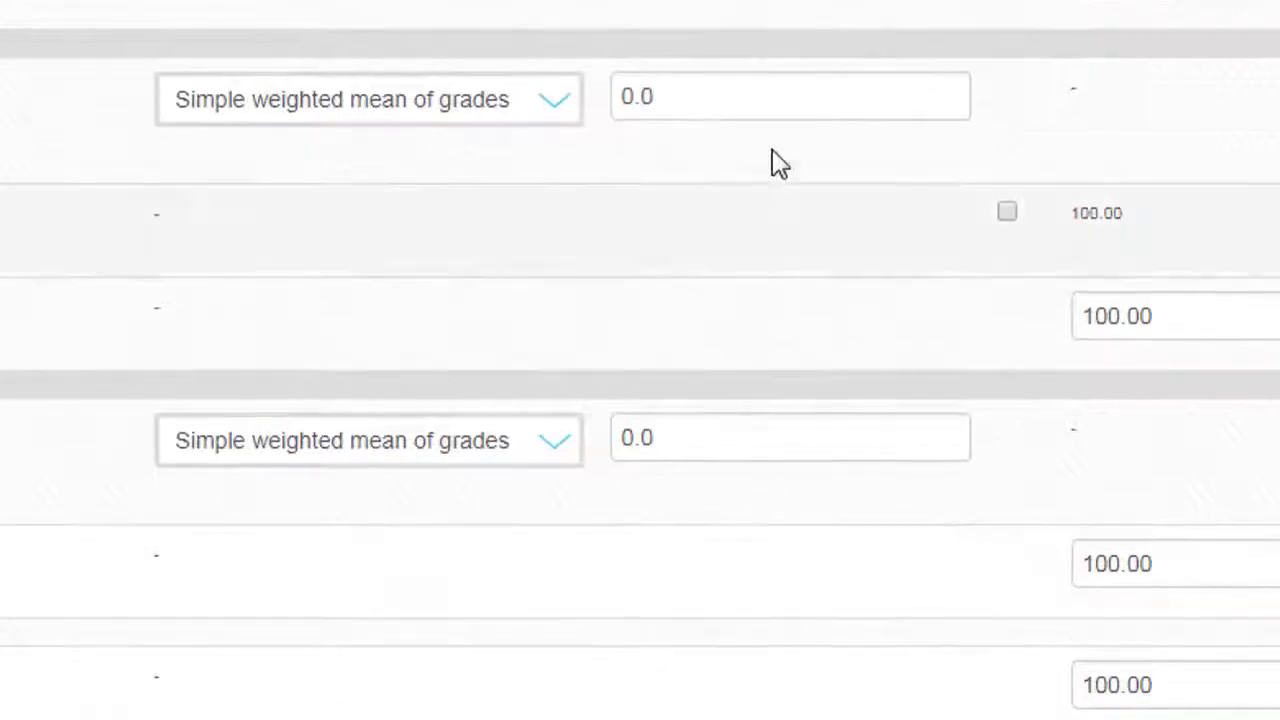
double_click(773, 100)
key("BackSpace")
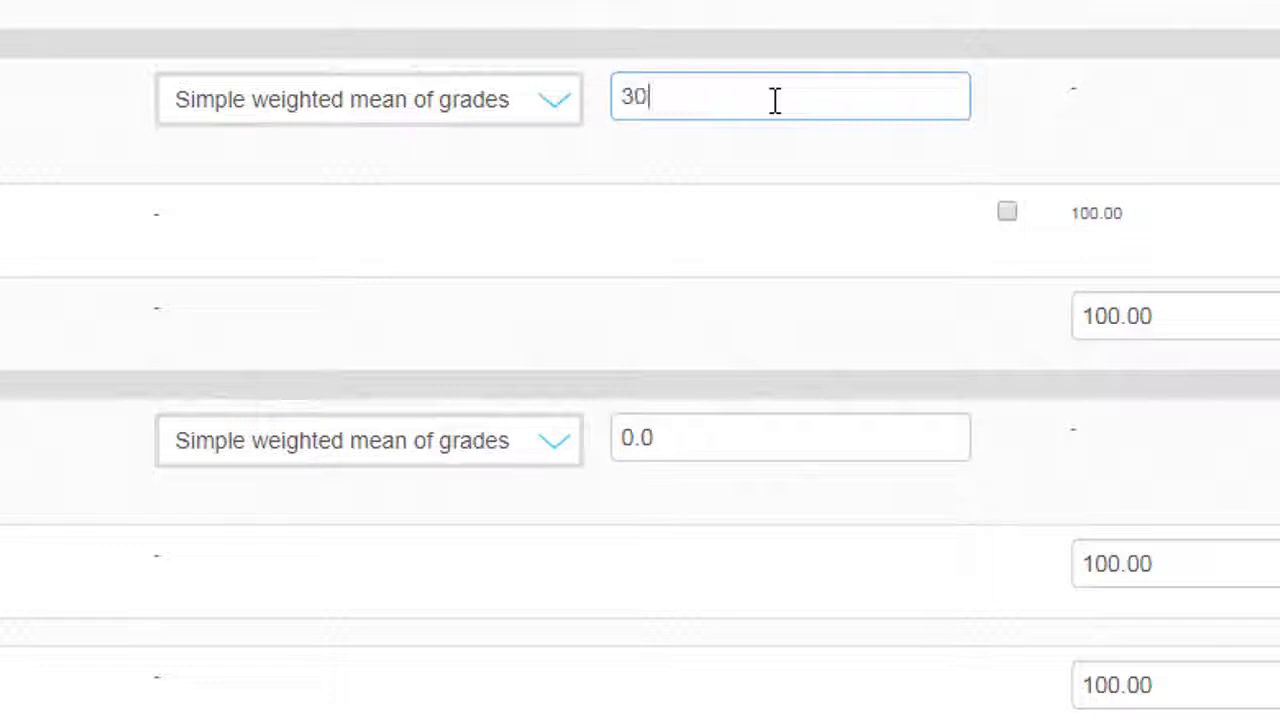
type("30")
scroll(773, 100, "down", 3)
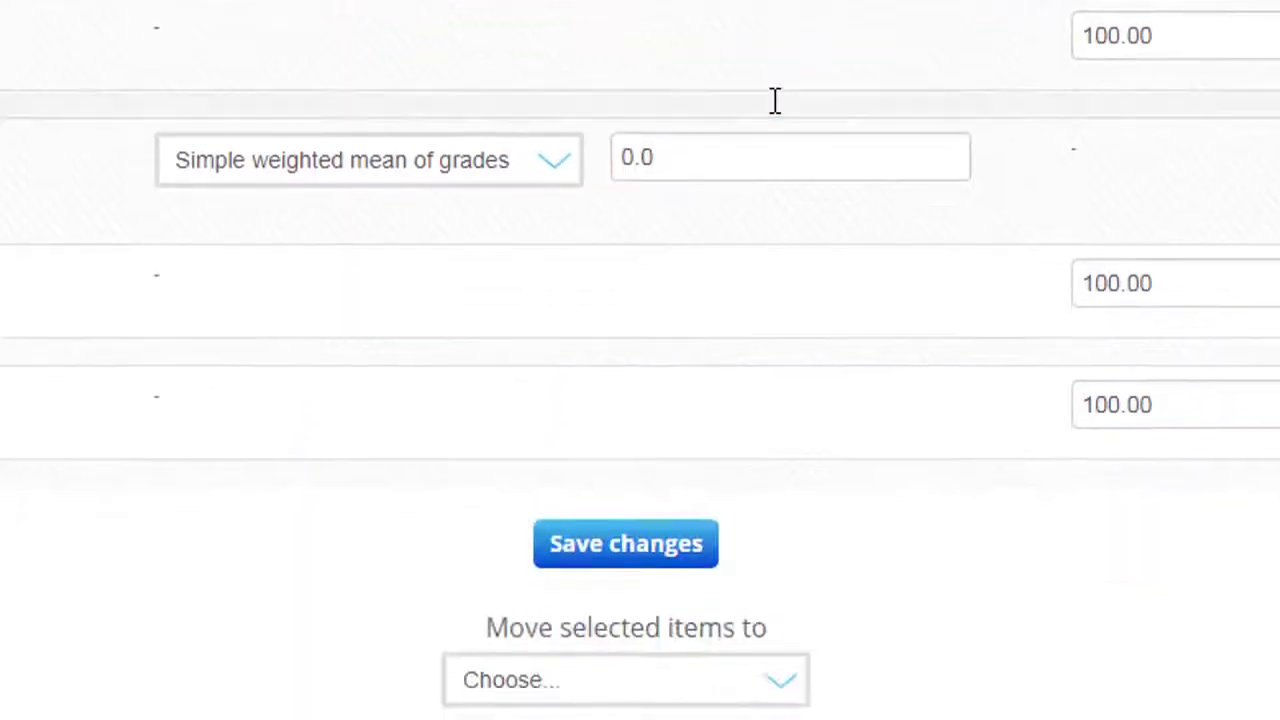
key("BackSpace")
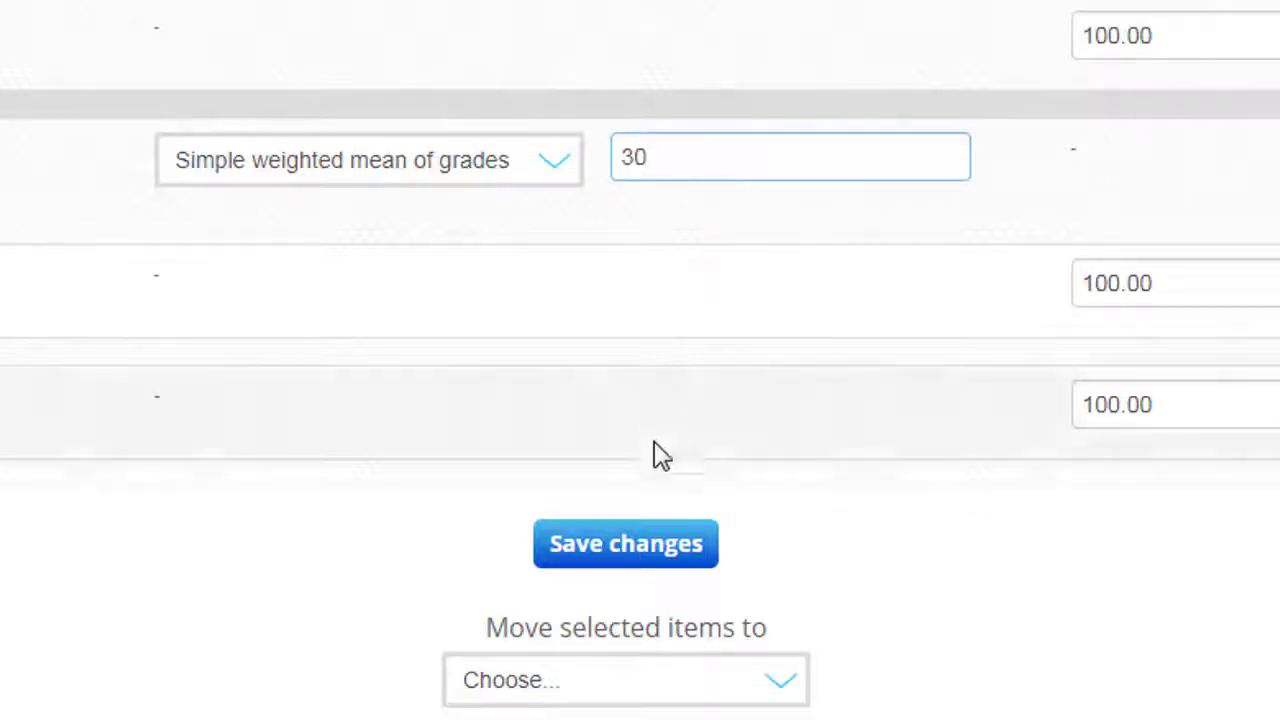
left_click(664, 562)
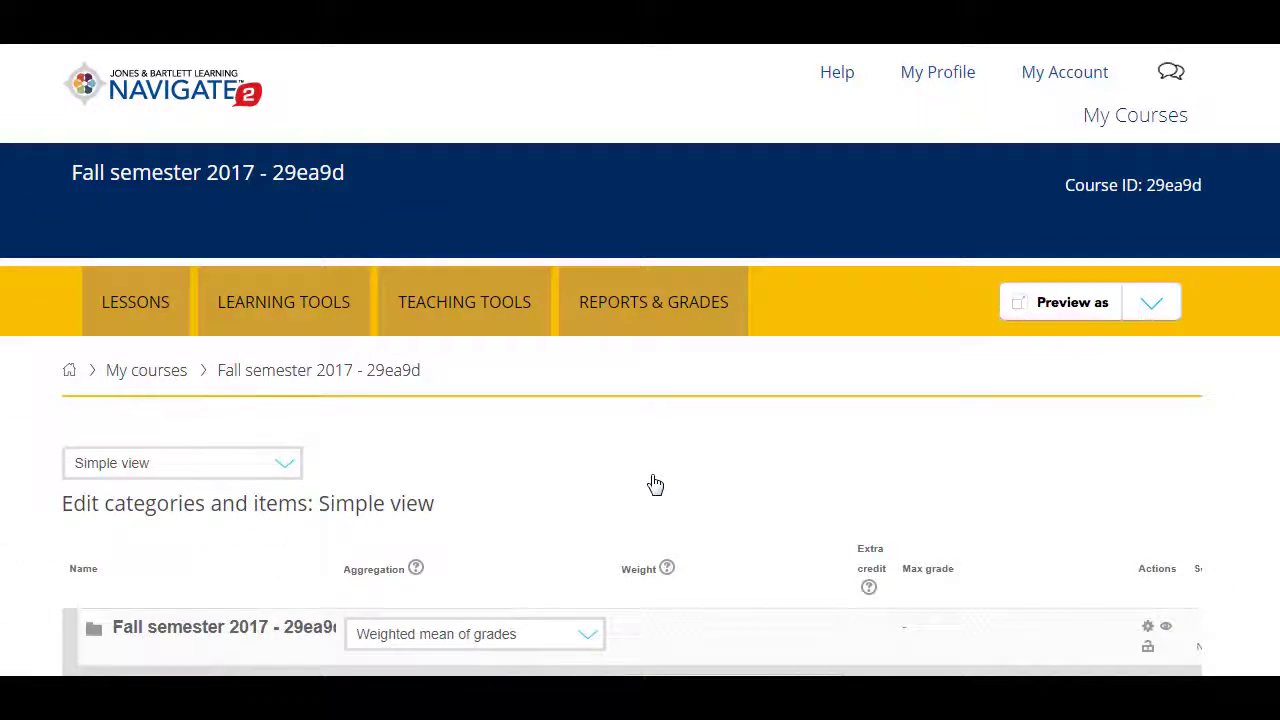
scroll(655, 485, "down", 3)
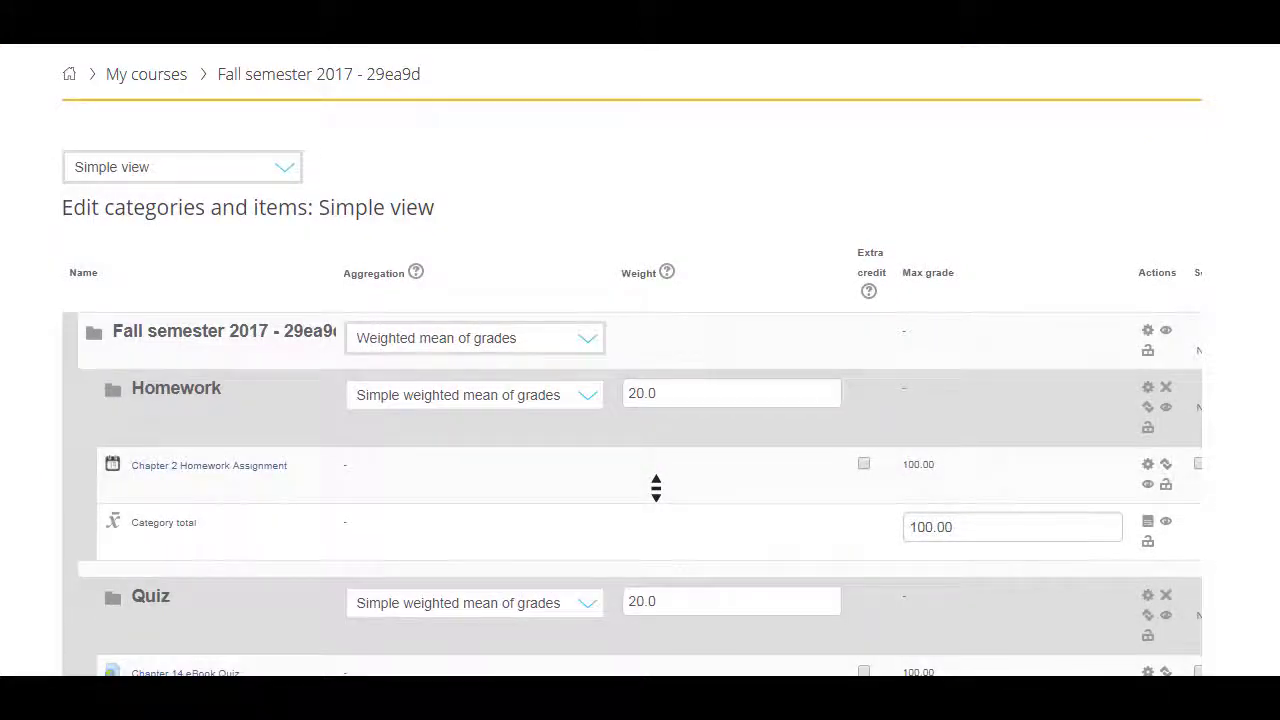
- Add a new grade item to the gradebook and name it "Written Exam"
scroll(655, 488, "down", 14)
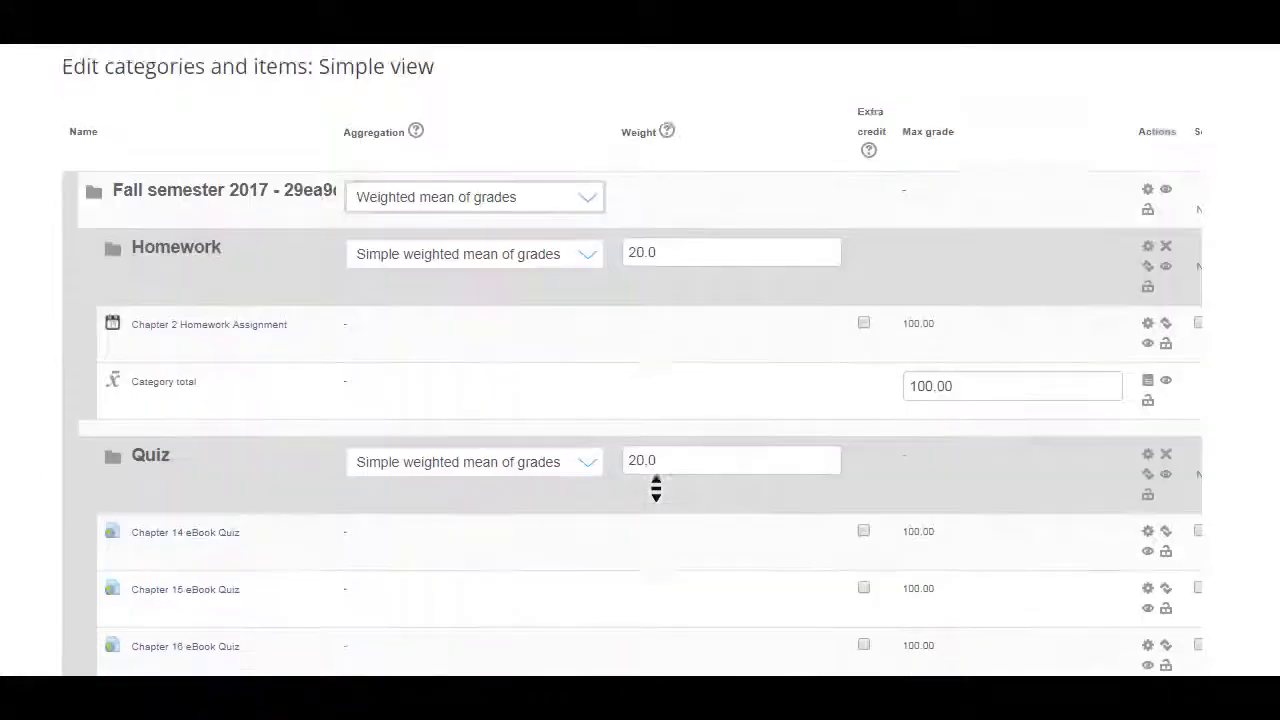
scroll(656, 488, "down", 15)
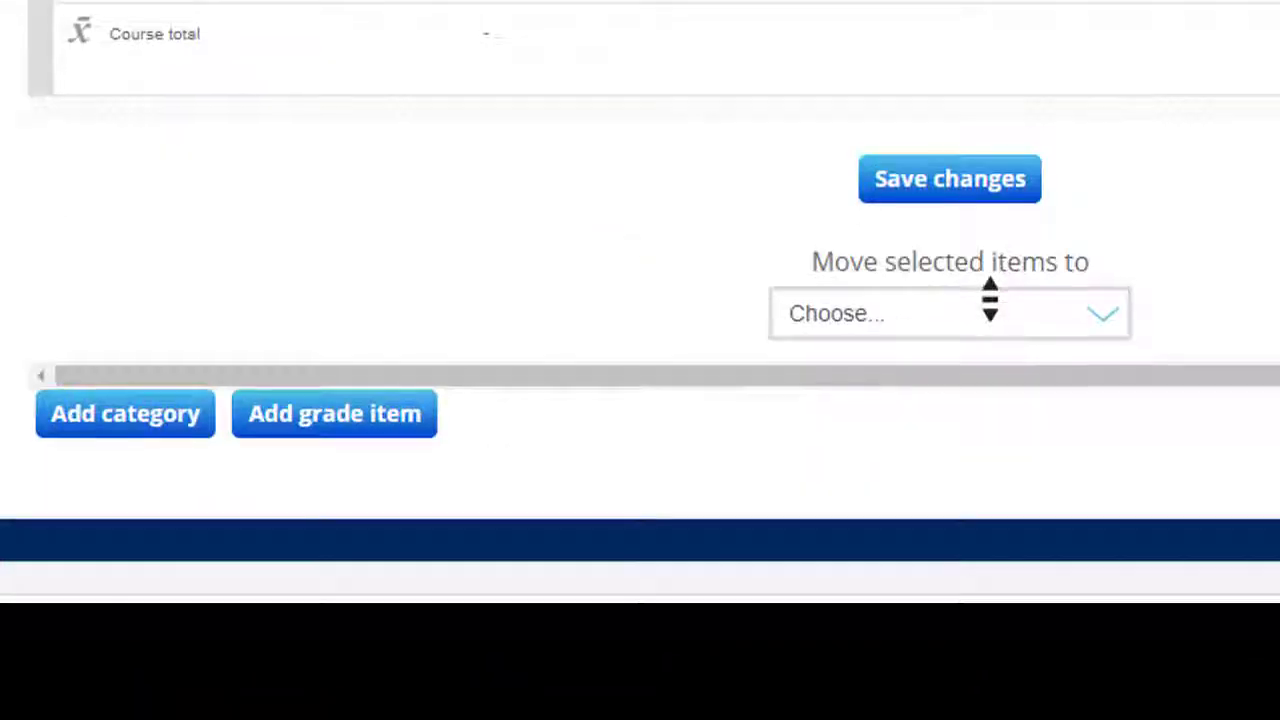
left_click(978, 315)
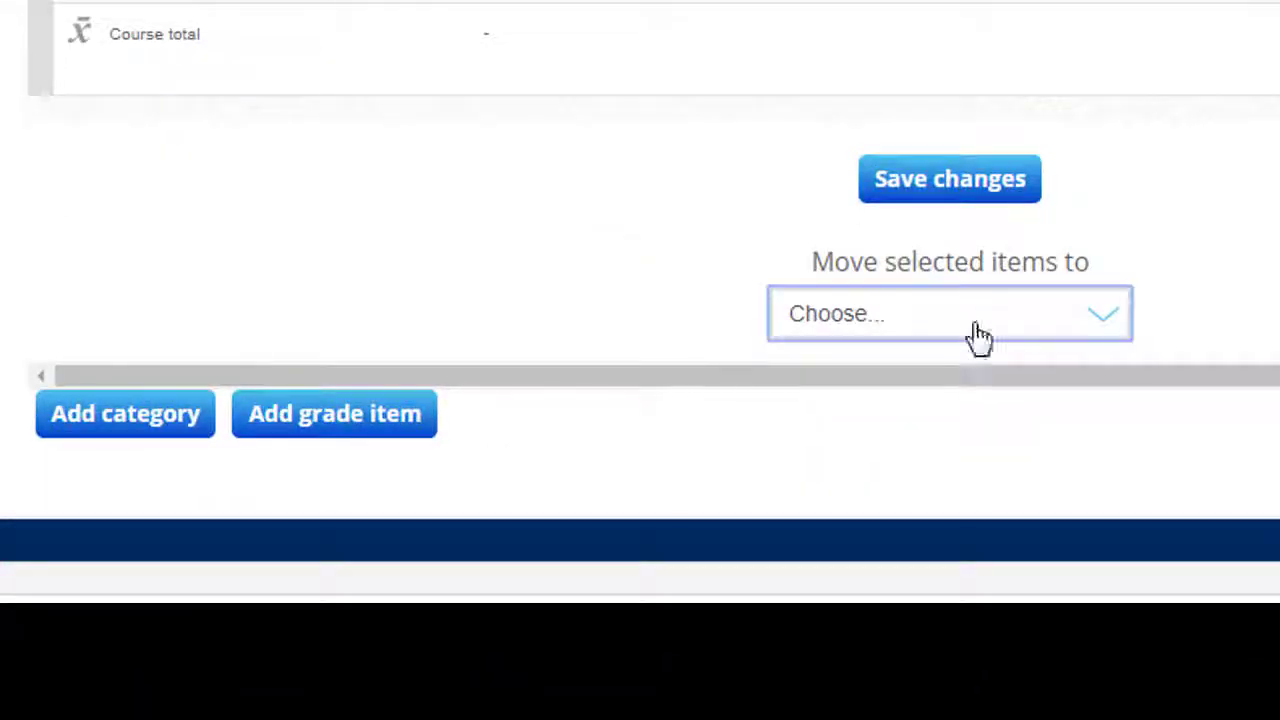
left_click(296, 420)
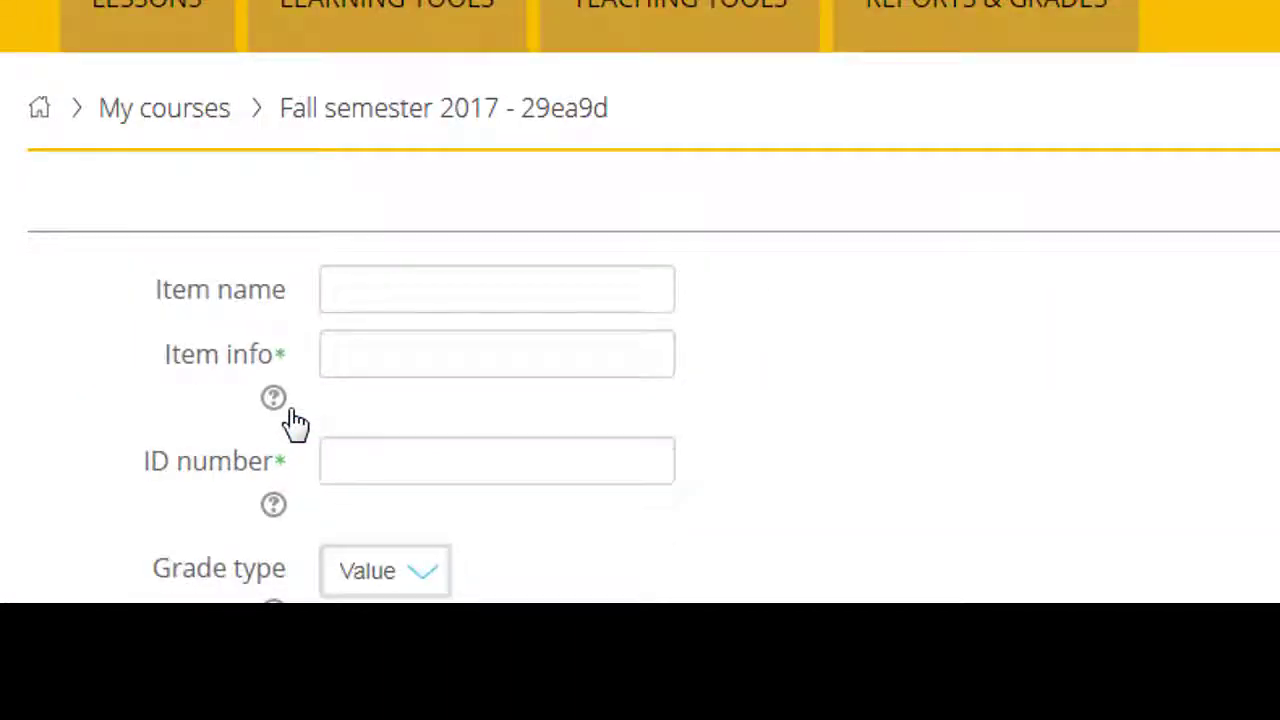
left_click(441, 288)
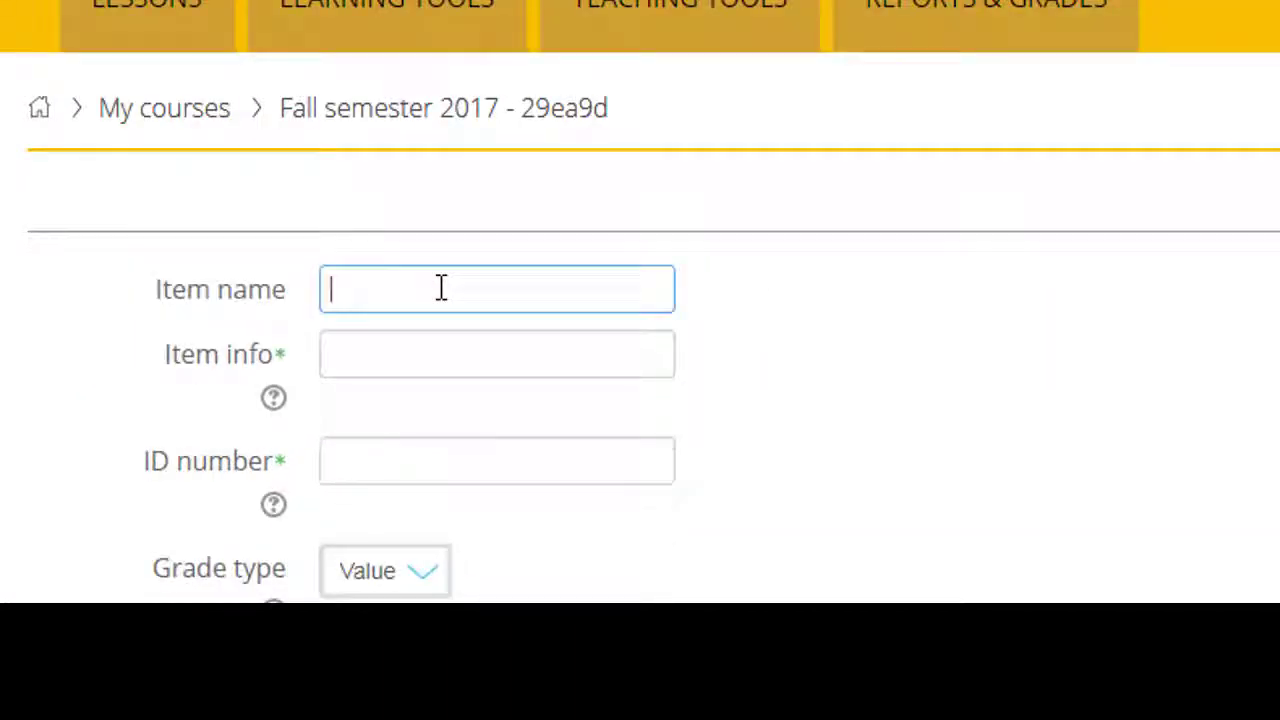
type("Wr")
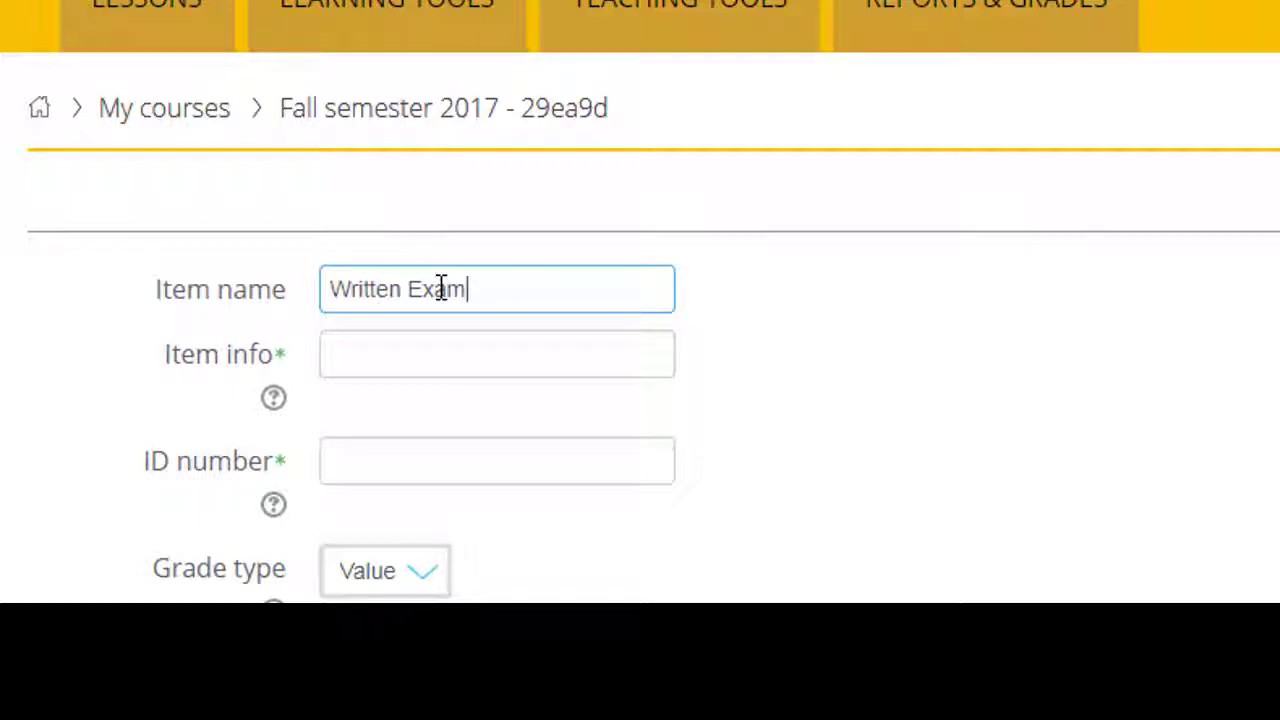
type("itten Exam")
- Assign the Written Exam item to the Exams grade category and save the item
scroll(441, 288, "down", 9)
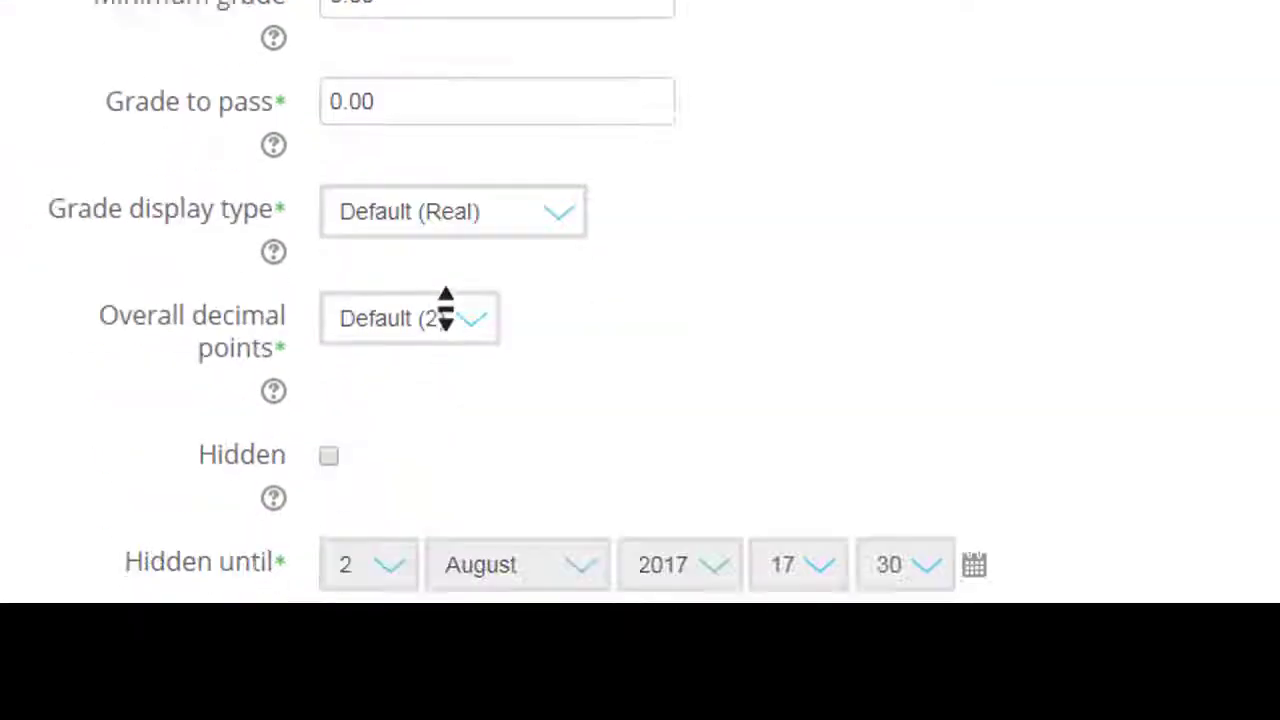
scroll(445, 310, "down", 5)
left_click(486, 198)
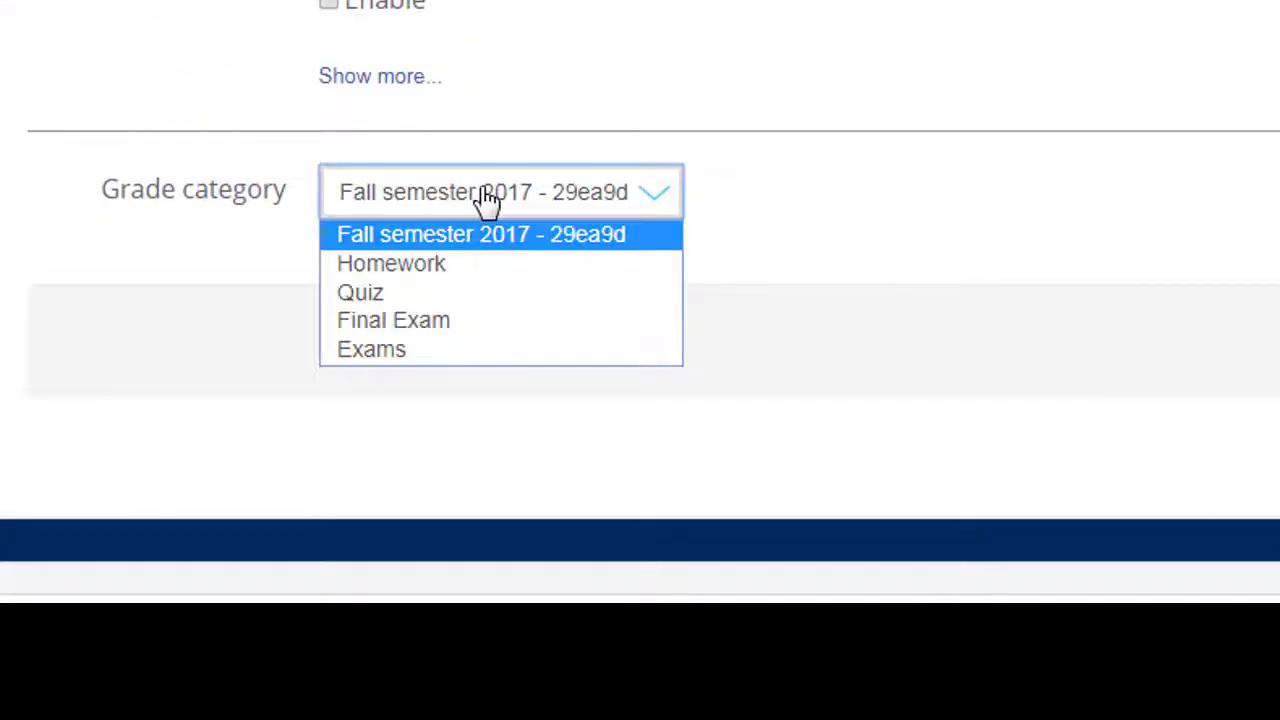
left_click(405, 352)
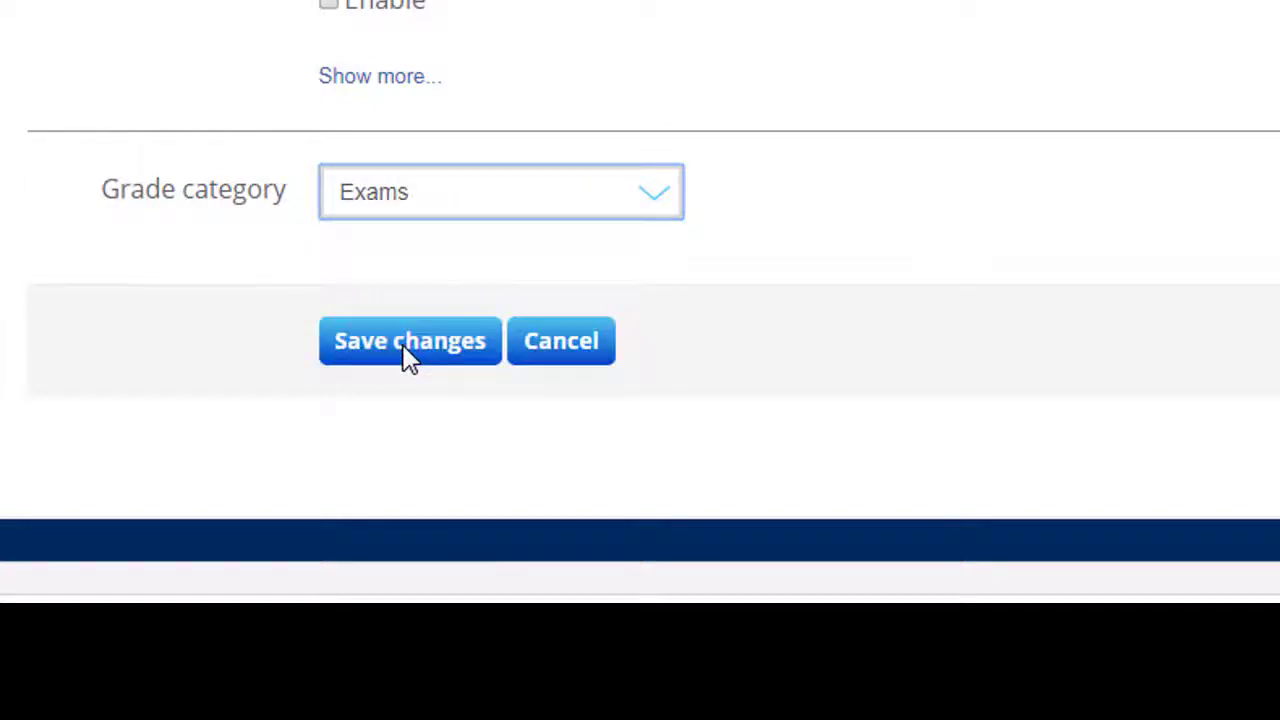
left_click(410, 355)
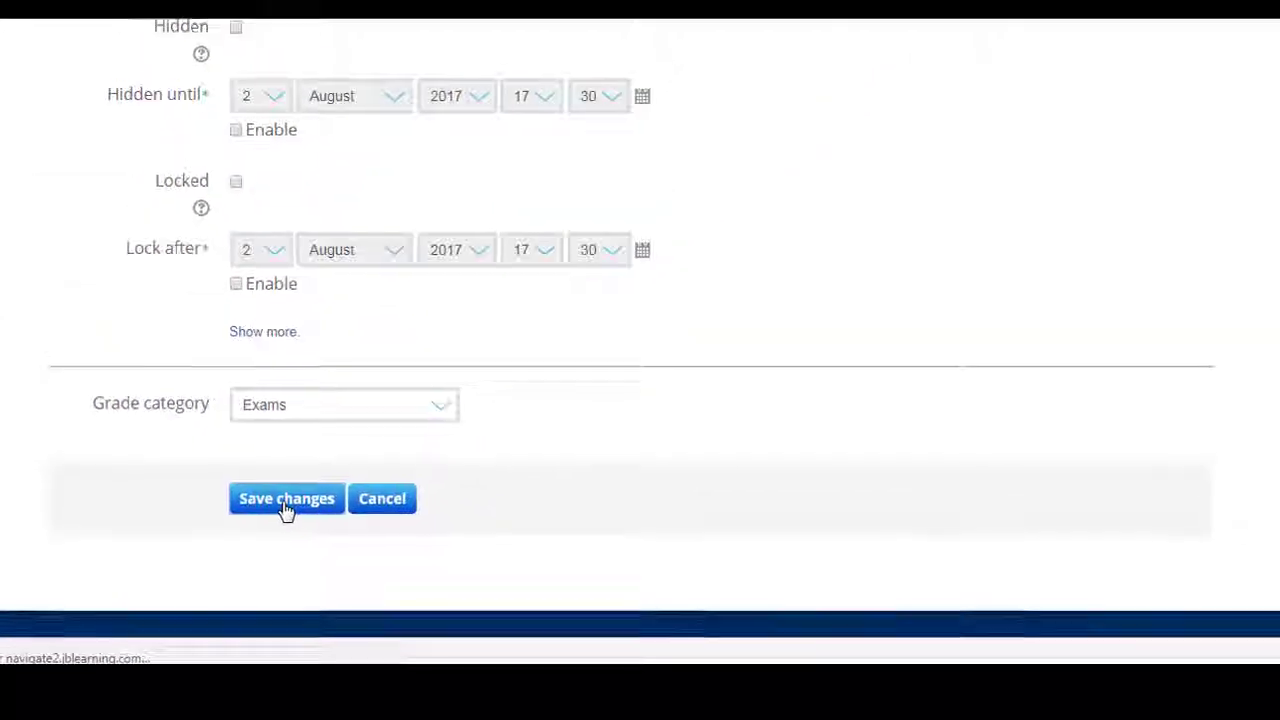
- Move the Exams category so that it sits directly above the Final Exam category
scroll(281, 516, "down", 2)
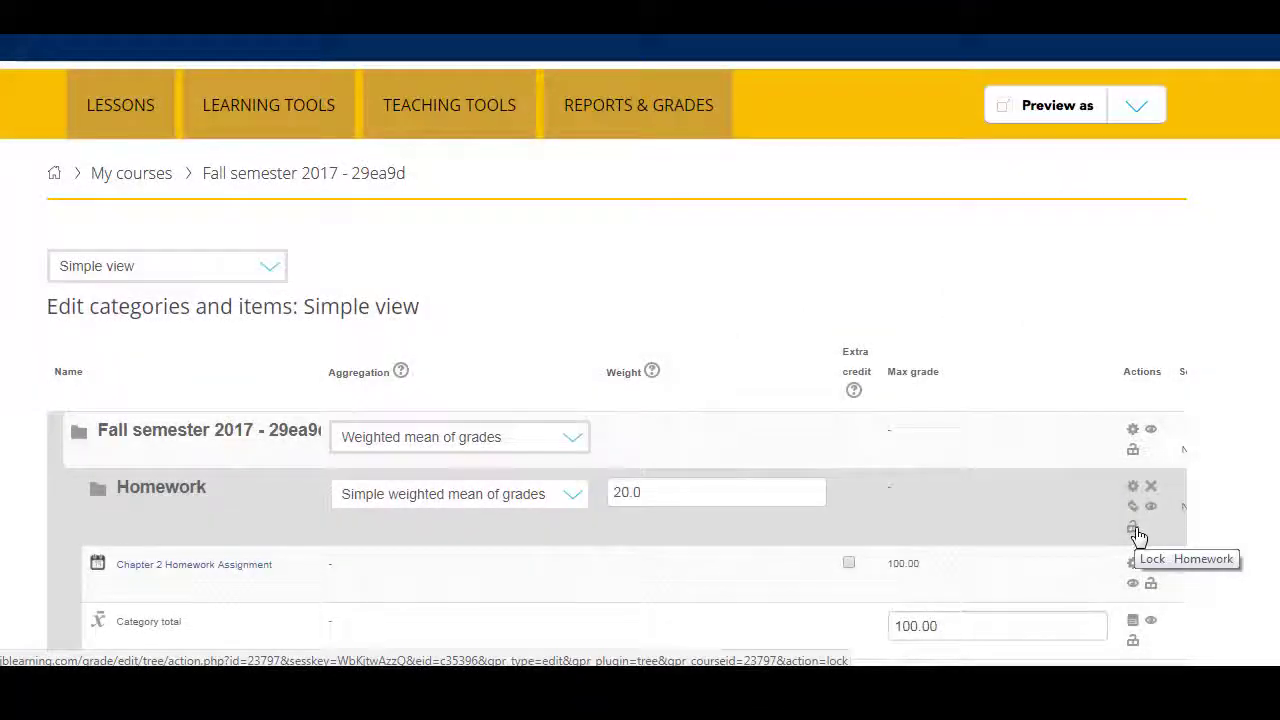
scroll(1137, 535, "down", 5)
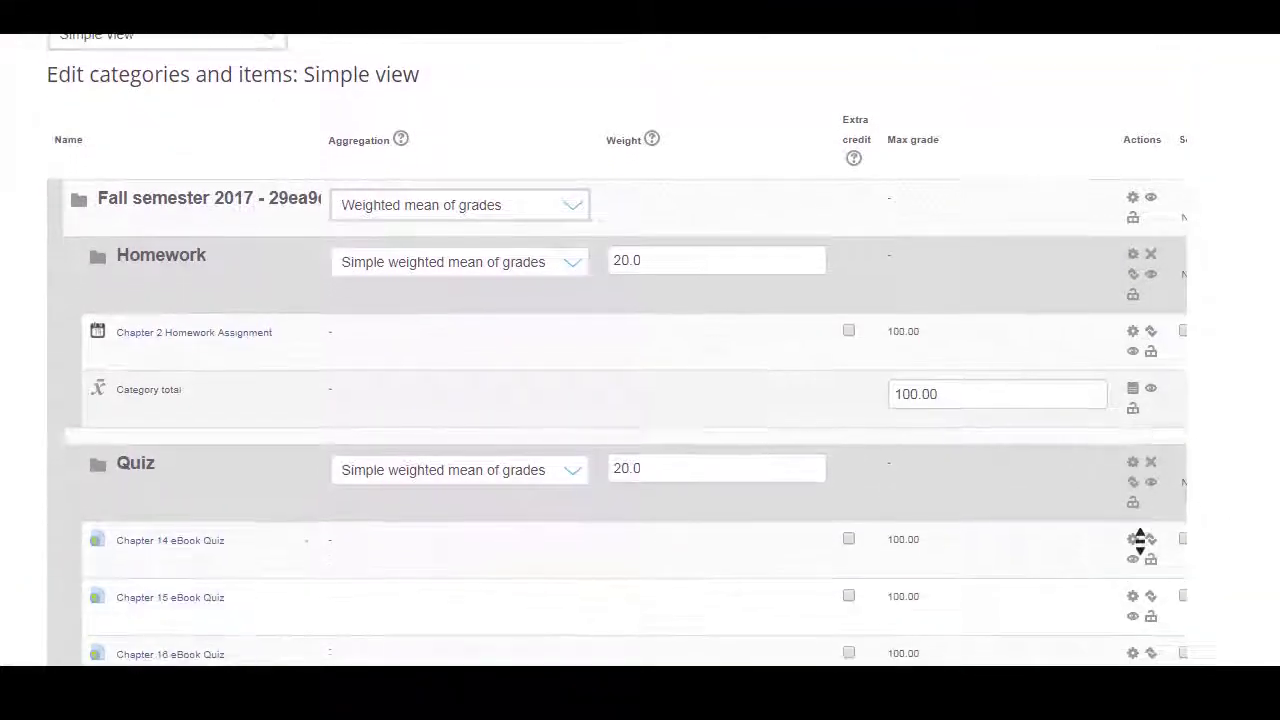
scroll(1139, 541, "down", 6)
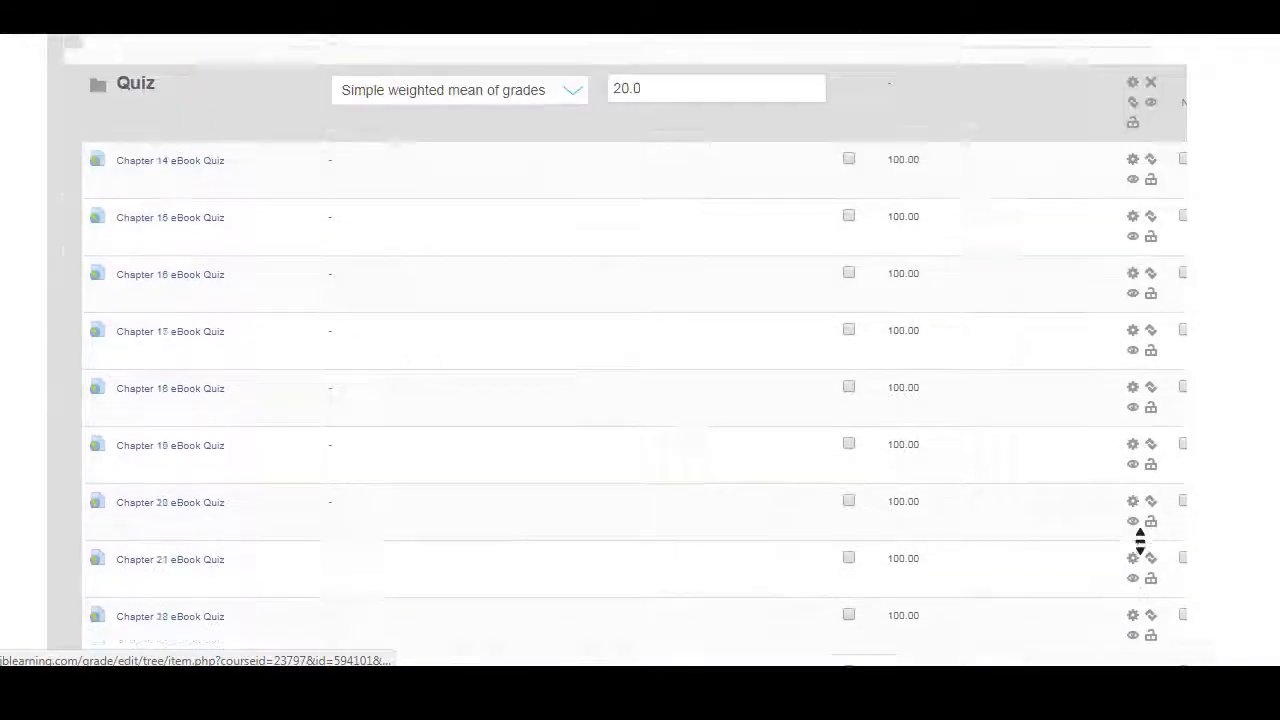
scroll(1139, 541, "down", 15)
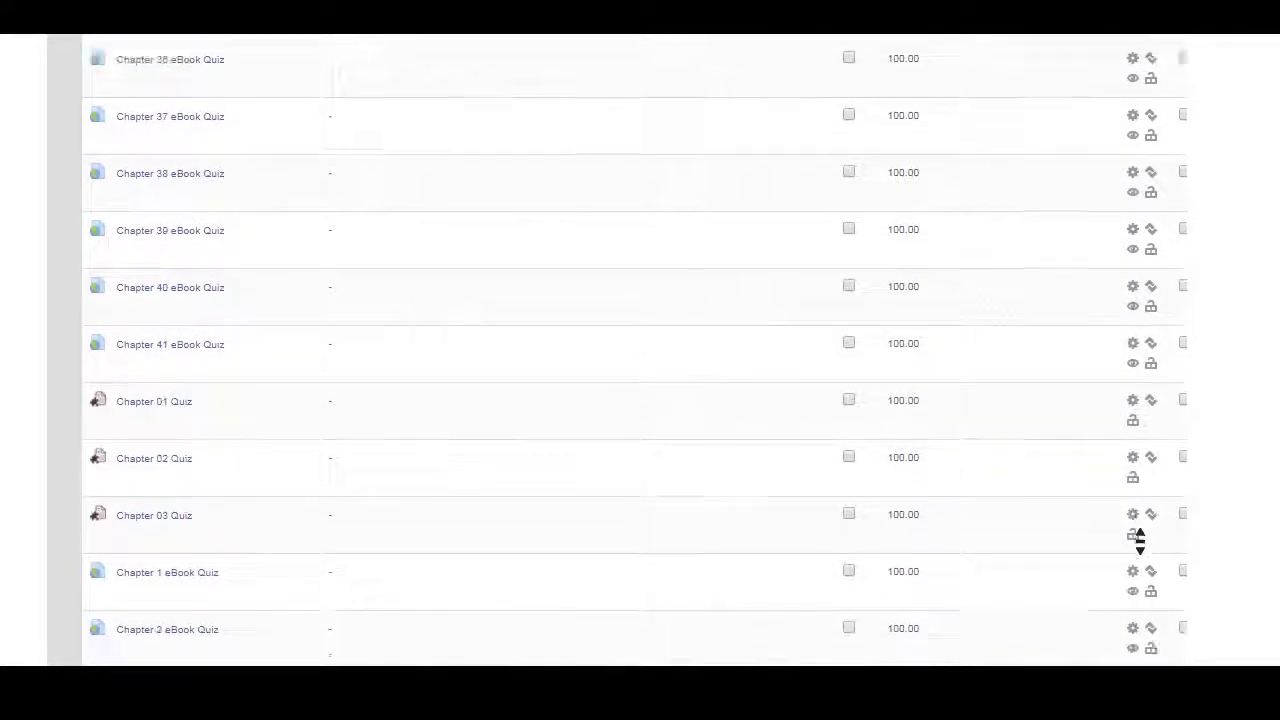
scroll(1139, 541, "down", 10)
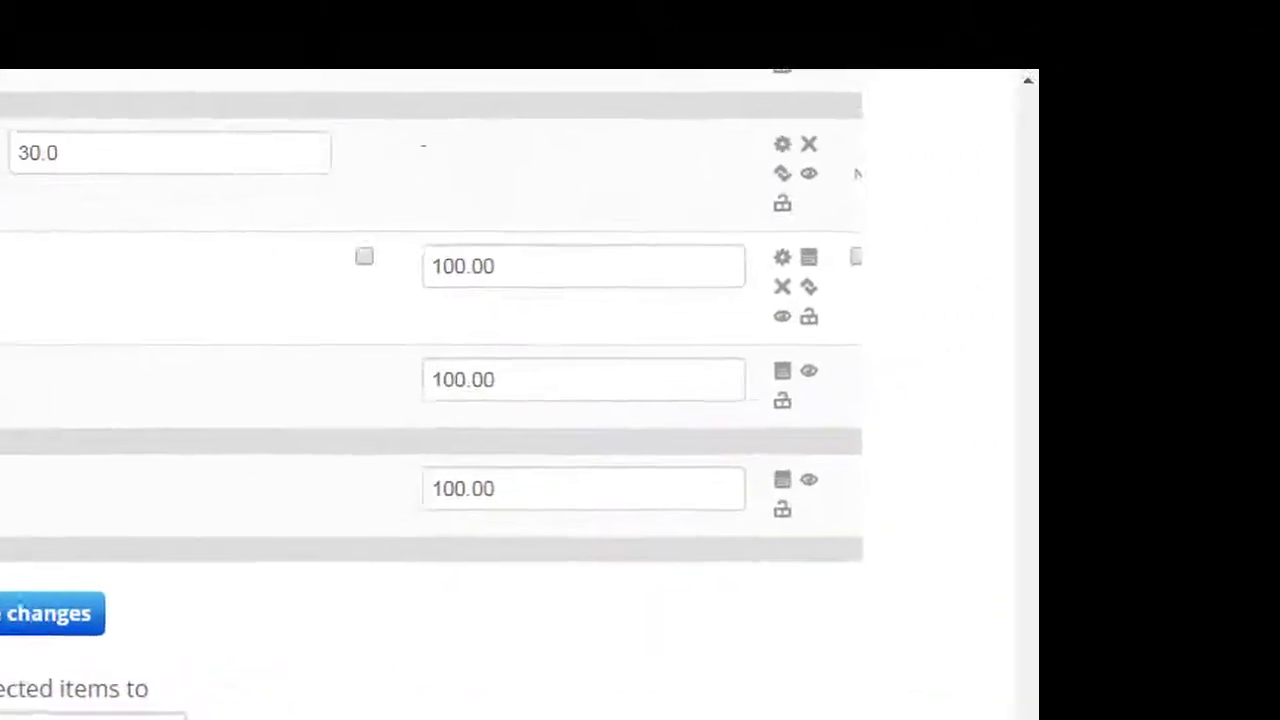
scroll(1058, 605, "up", 3)
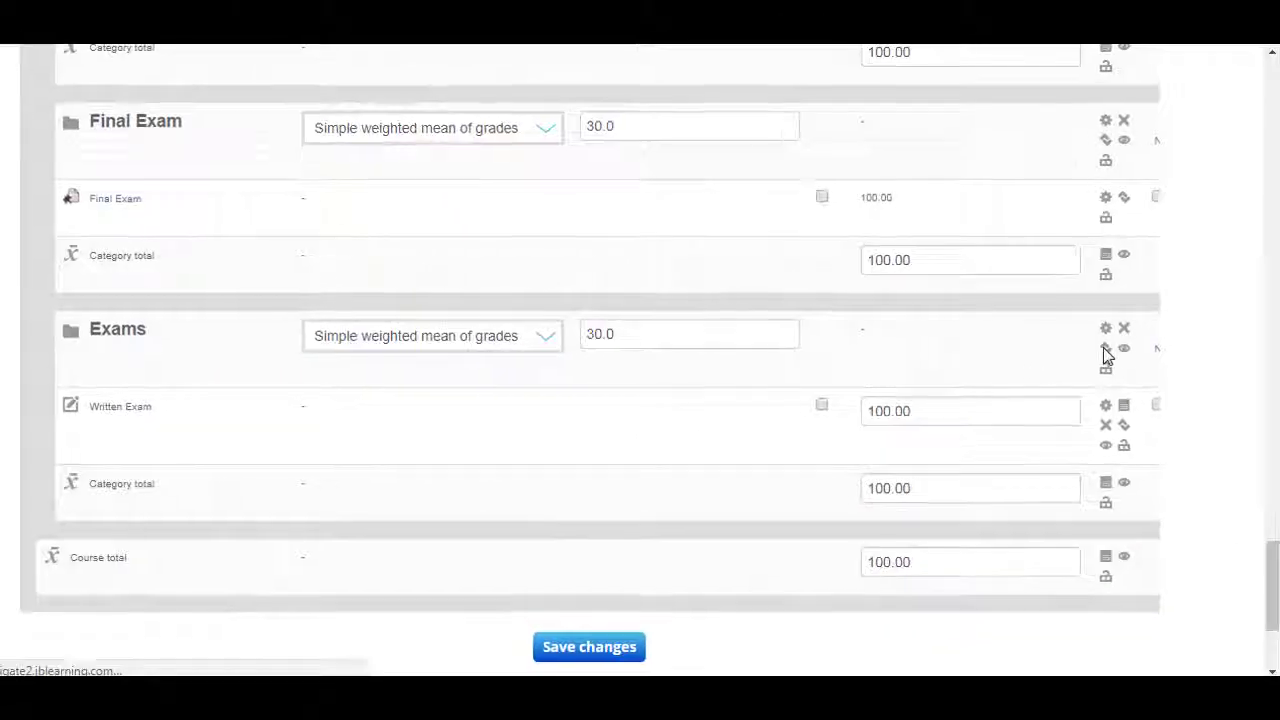
left_click(766, 345)
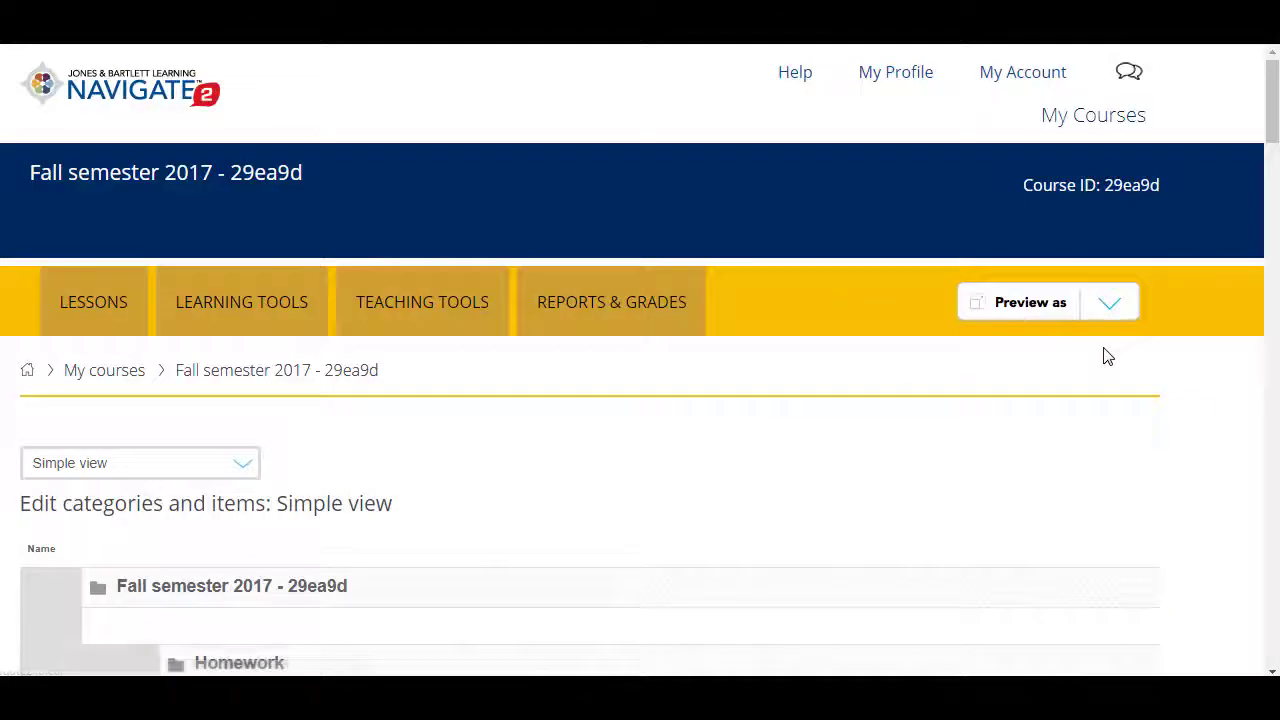
scroll(1107, 357, "down", 10)
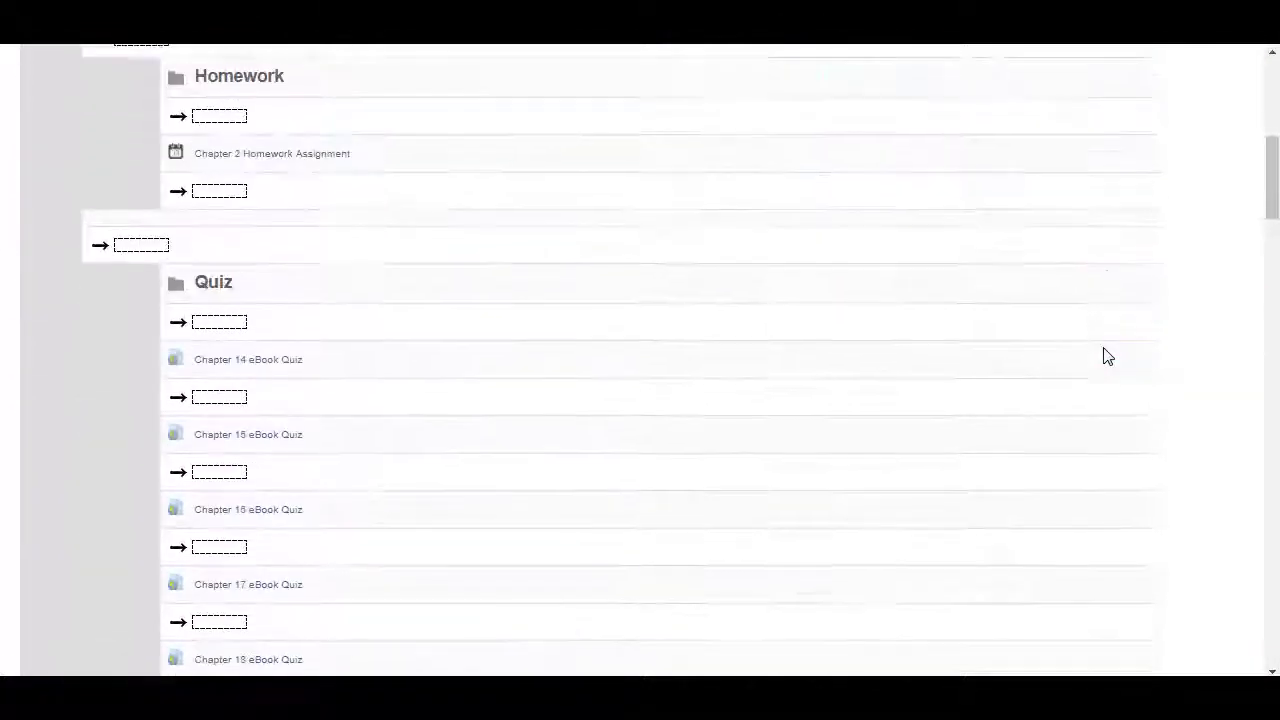
scroll(1107, 357, "down", 10)
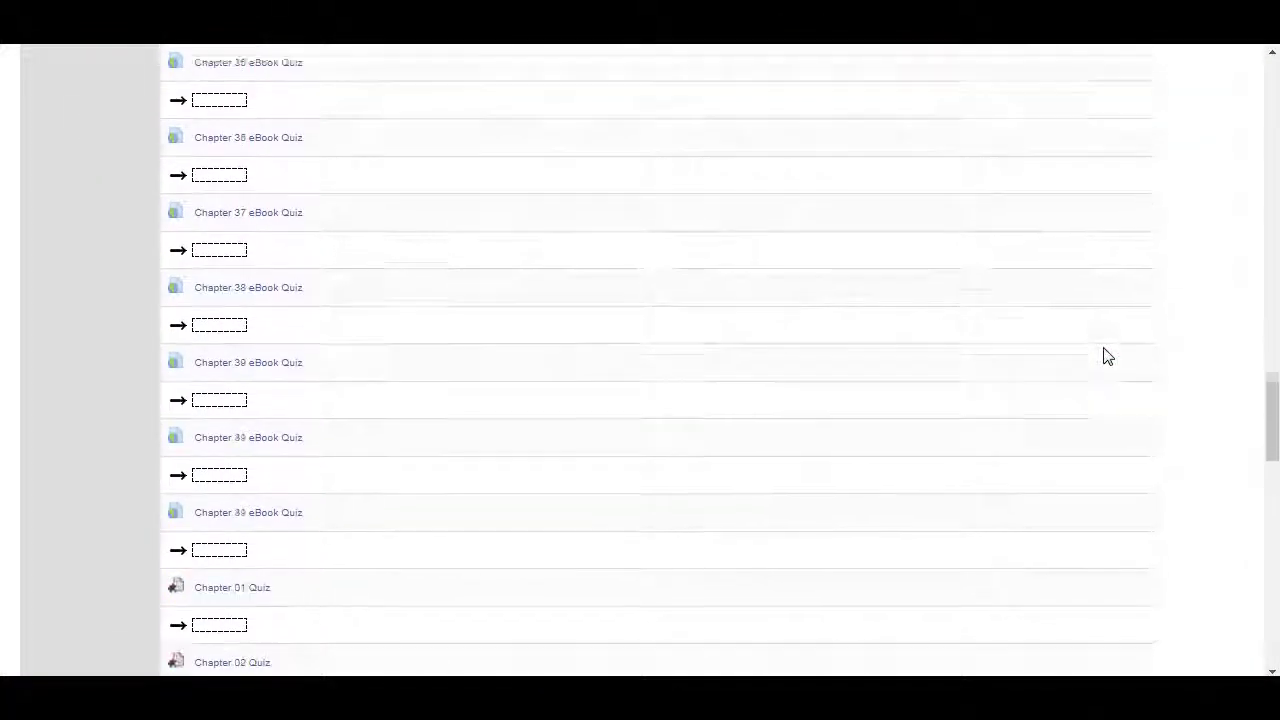
scroll(1107, 357, "down", 10)
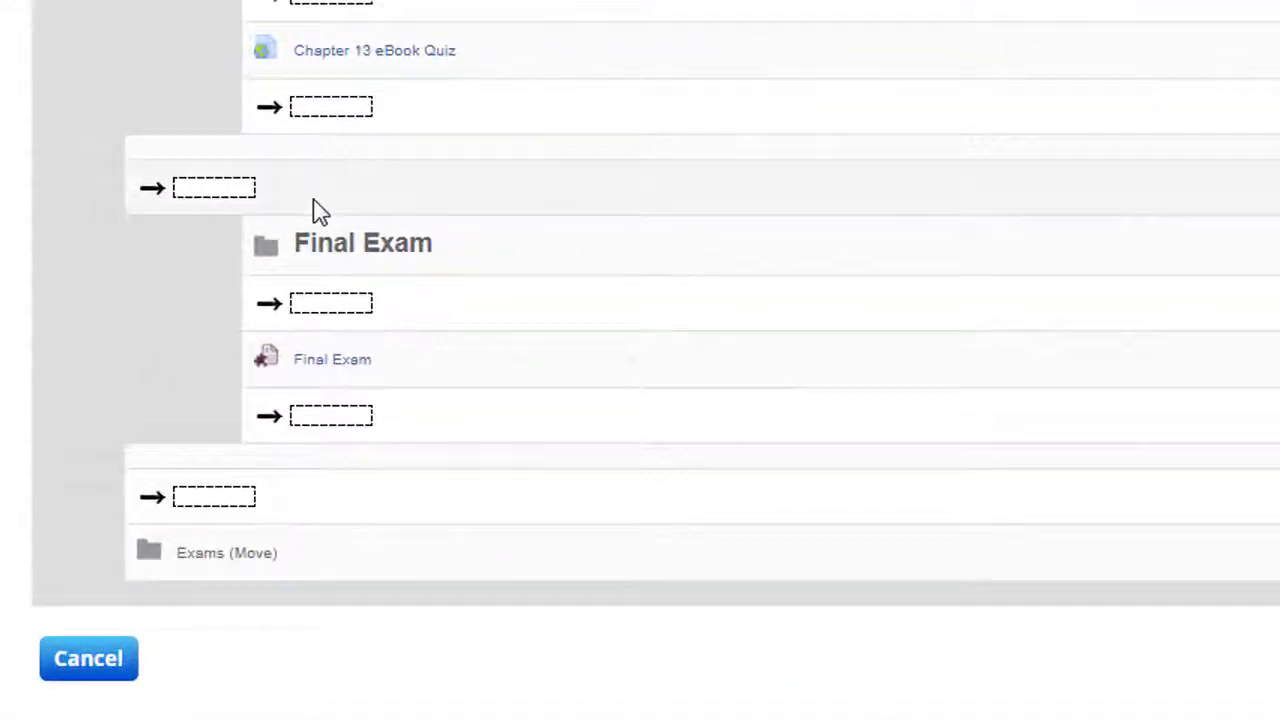
left_click(197, 190)
- Open the Exams category's settings and enable Hidden until with the date 7 August 2017, 17:30
scroll(169, 248, "down", 15)
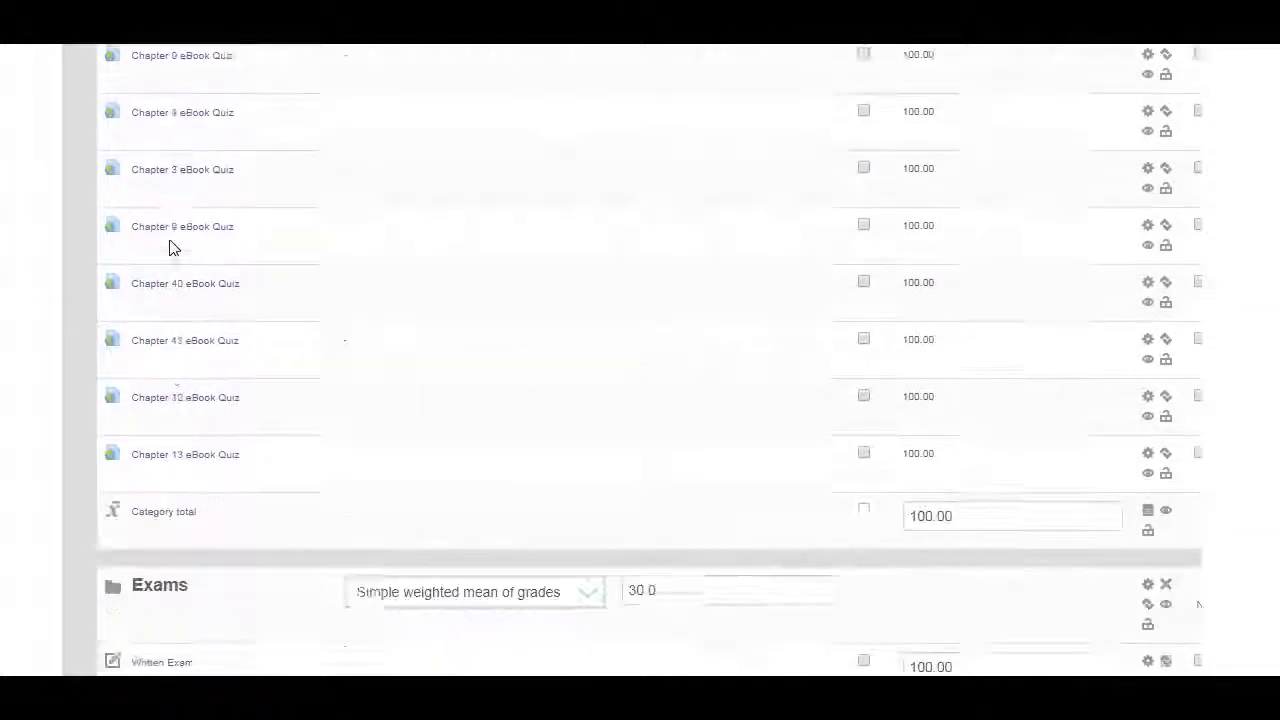
scroll(169, 248, "down", 2)
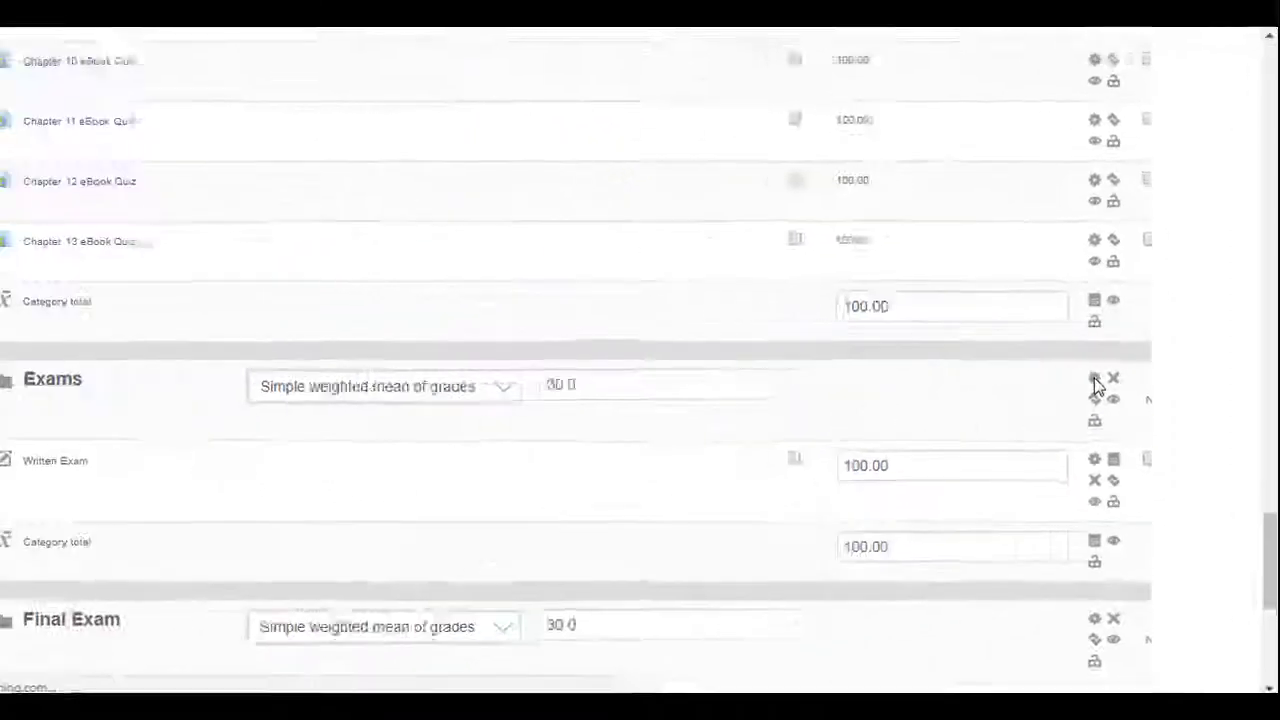
left_click(660, 388)
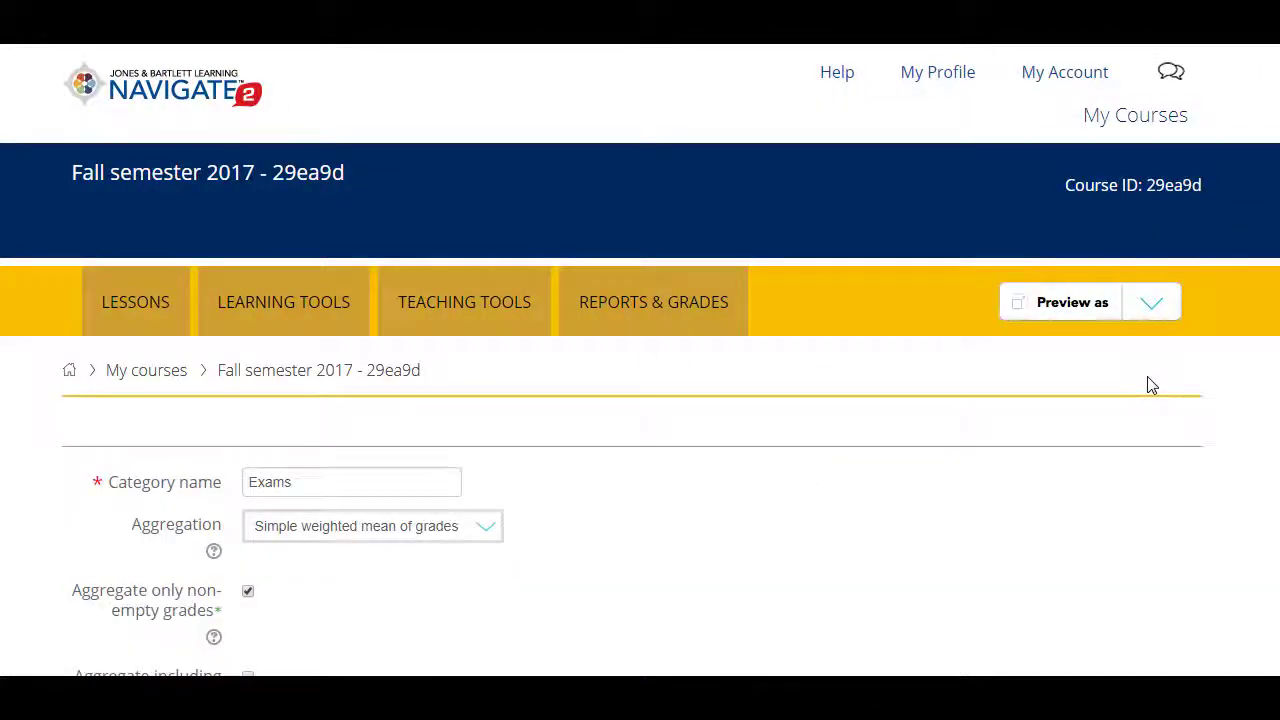
scroll(1152, 385, "down", 8)
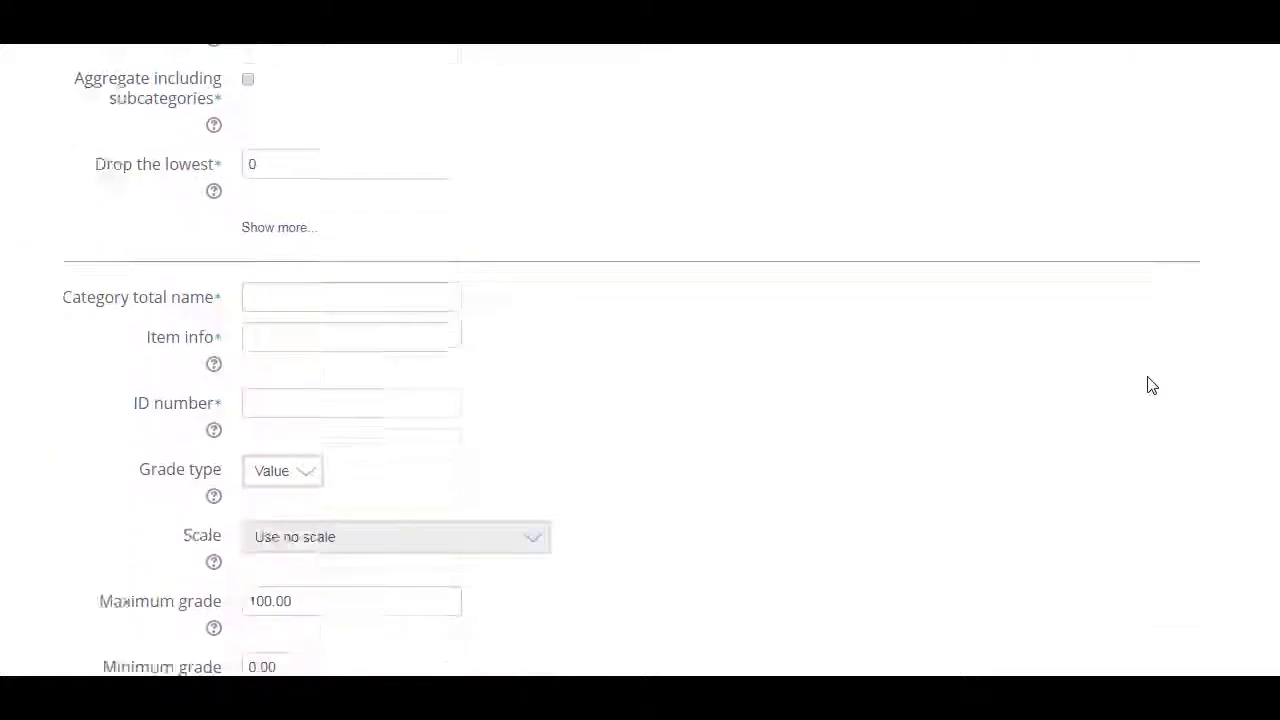
scroll(1152, 385, "down", 2)
scroll(1152, 385, "down", 3)
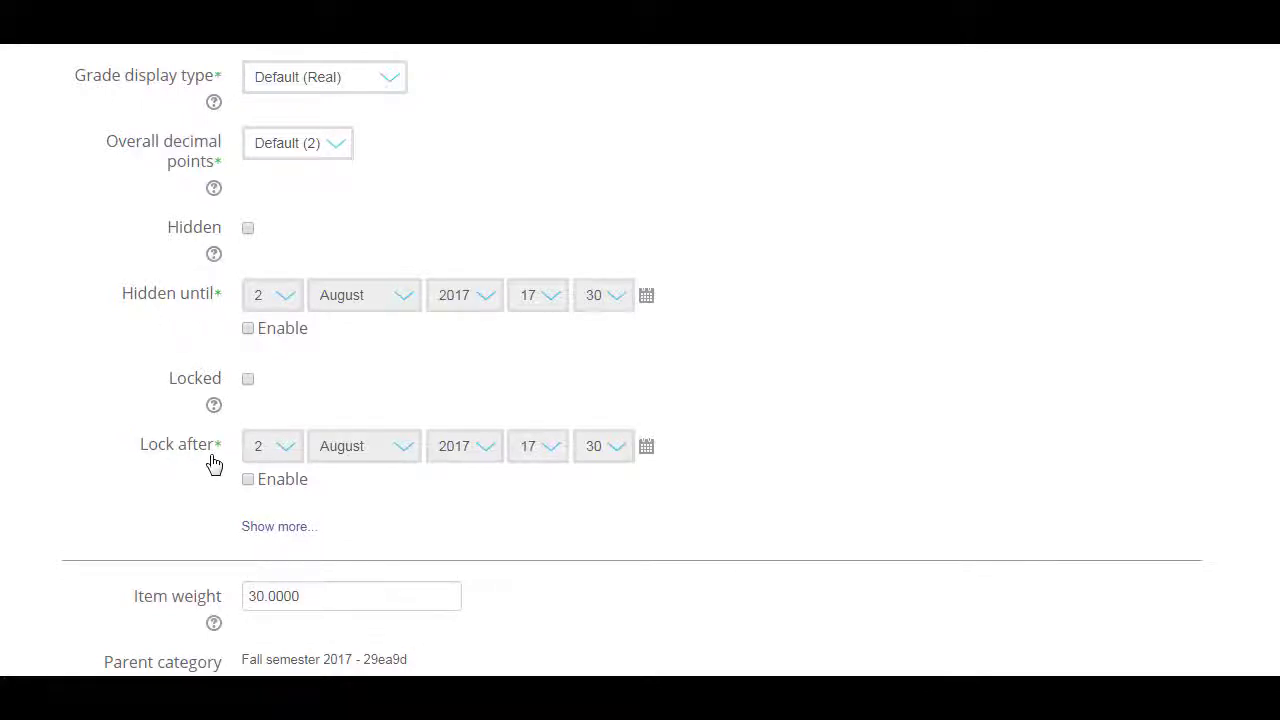
left_click(249, 330)
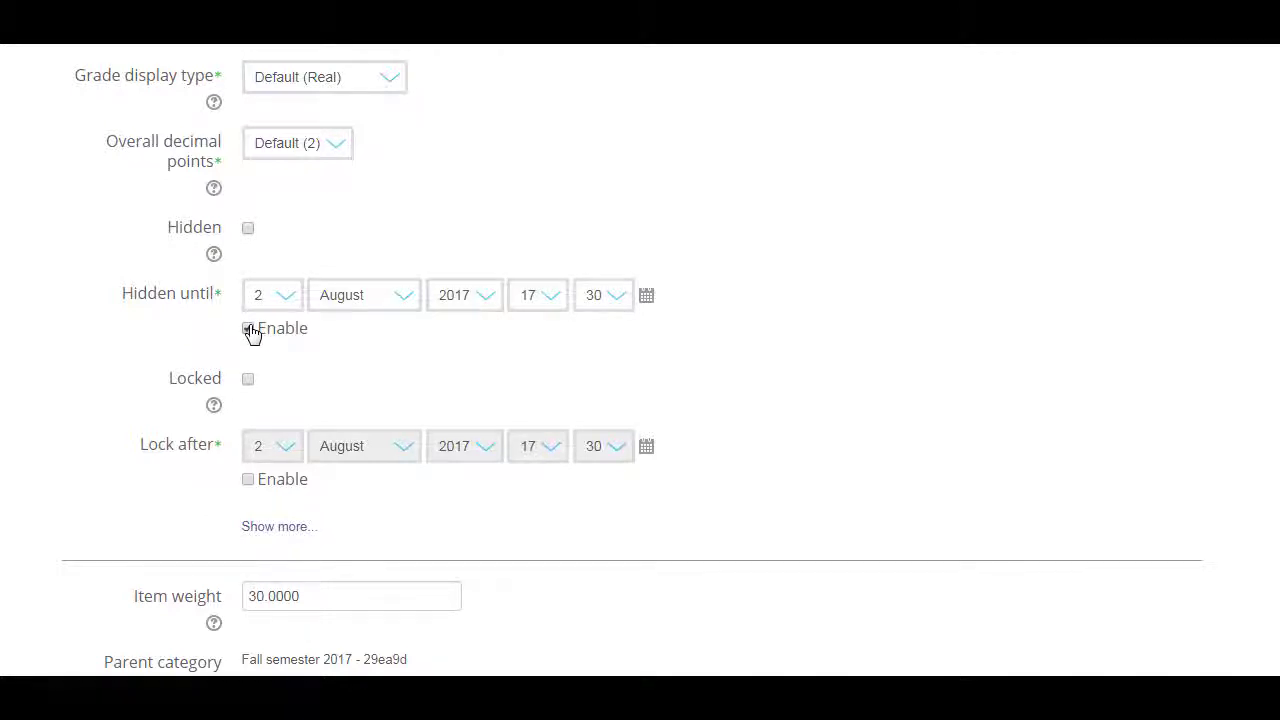
left_click(270, 300)
left_click(271, 428)
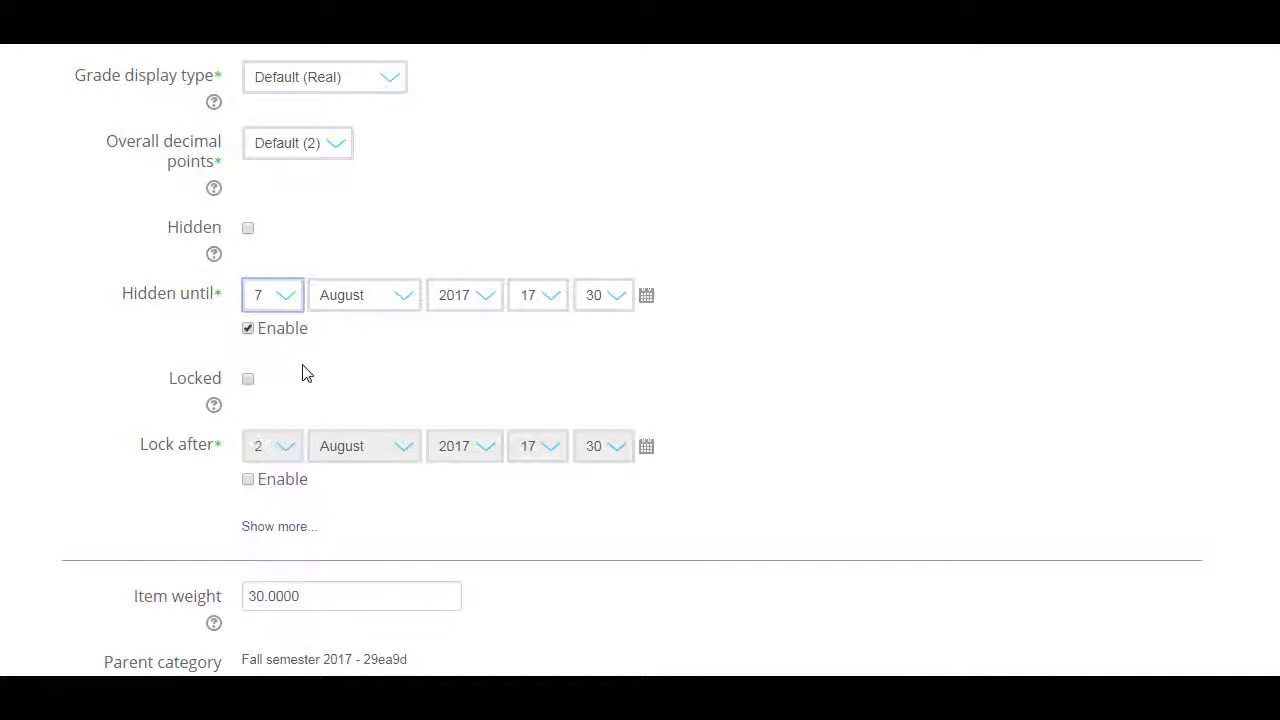
- Enable Lock after for the Exams category with the date 16 August 2017, 17:30, and save the changes
left_click(249, 382)
left_click(249, 481)
left_click(260, 452)
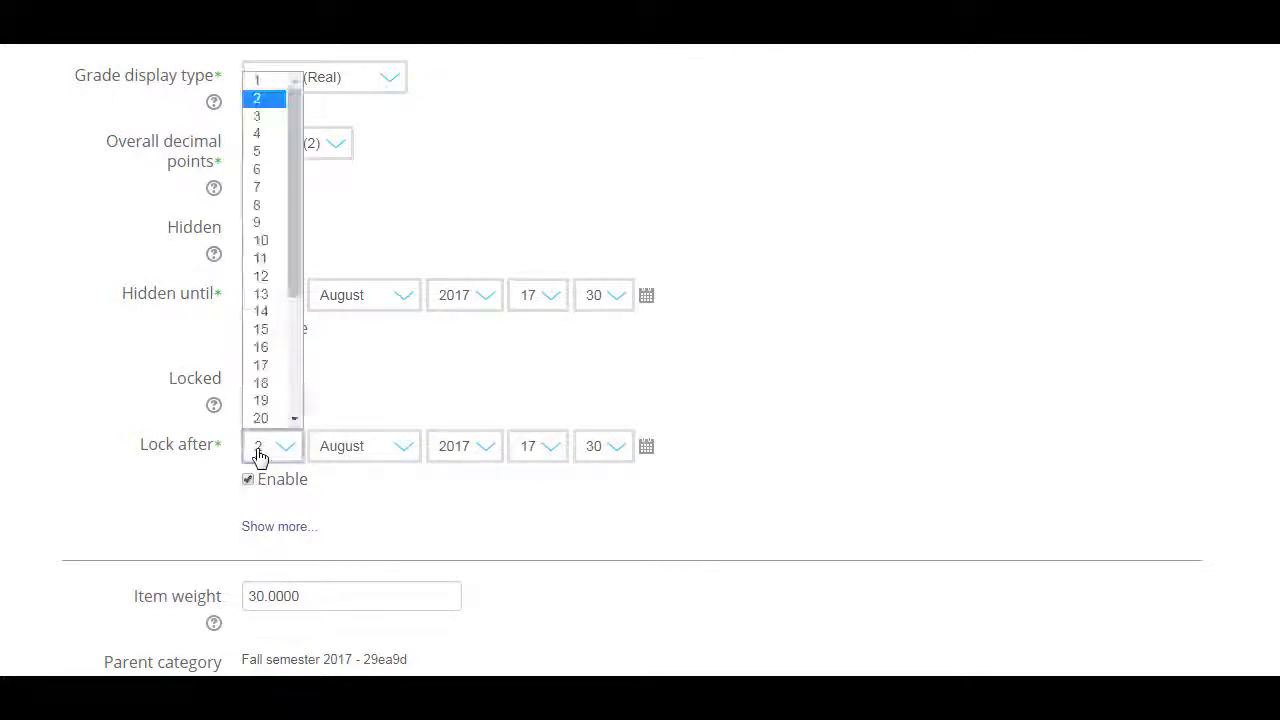
left_click(266, 348)
left_click(225, 418)
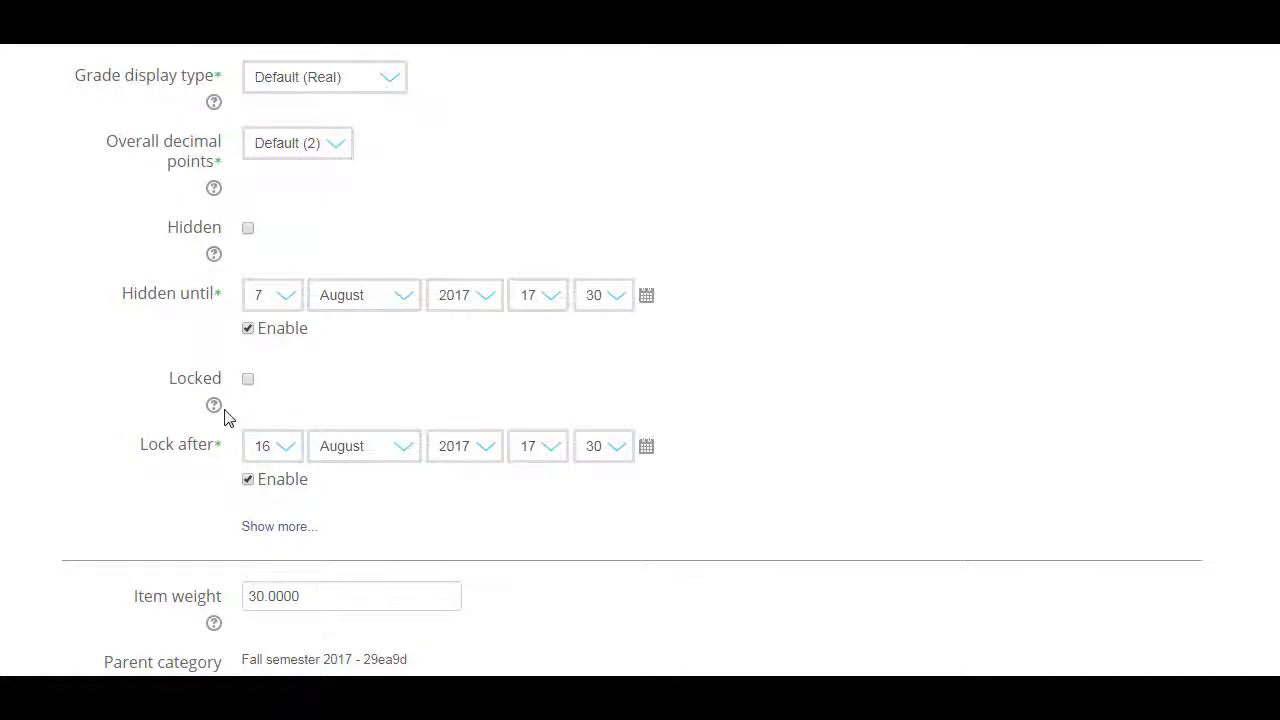
scroll(225, 418, "down", 3)
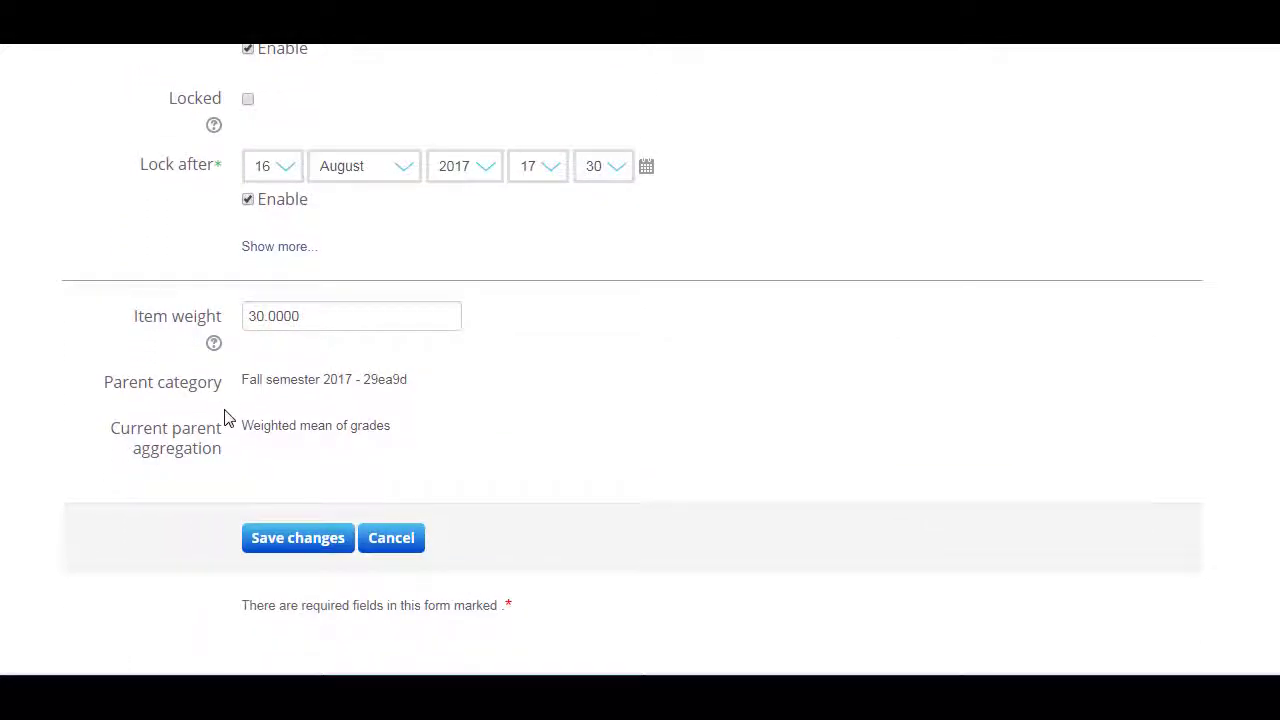
scroll(225, 418, "down", 1)
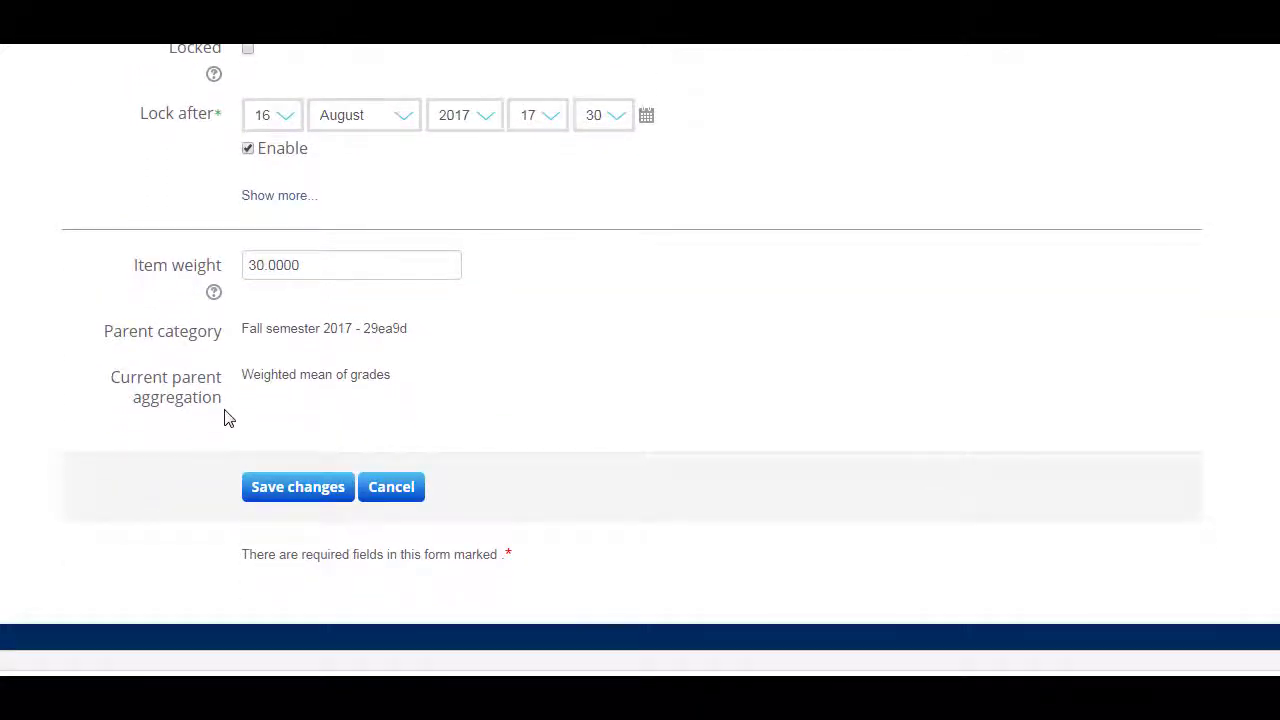
left_click(266, 492)
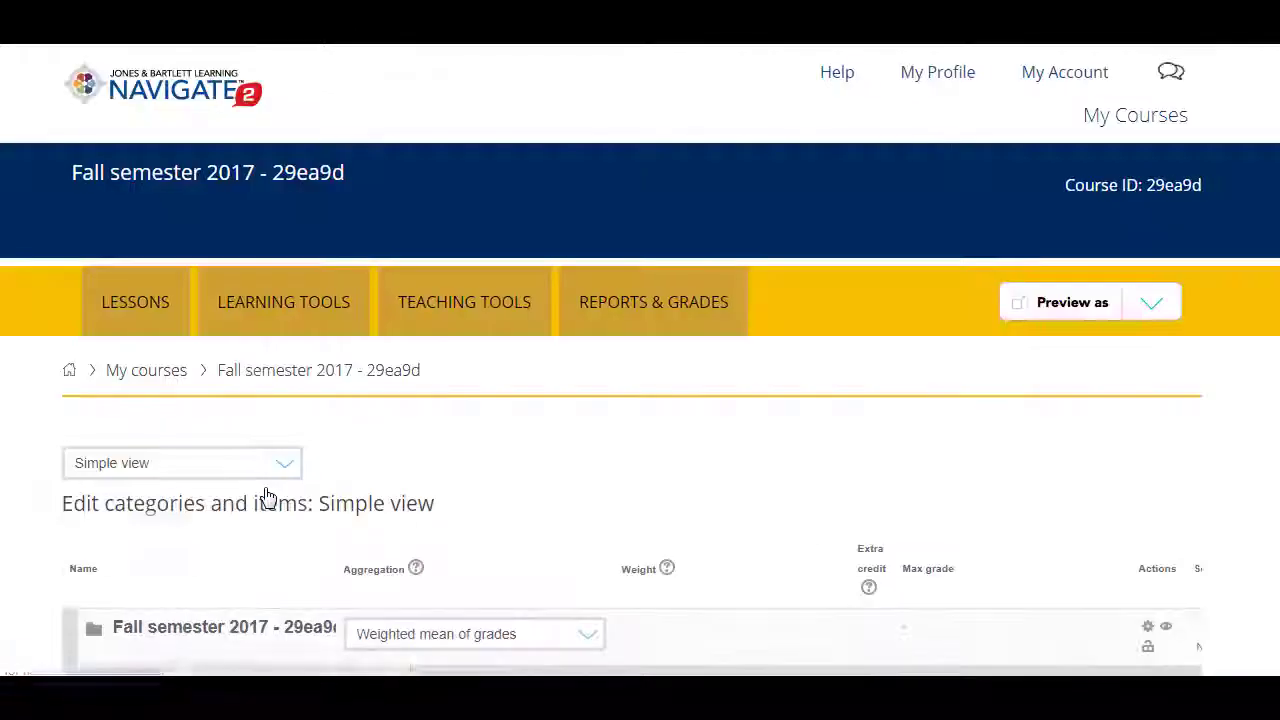